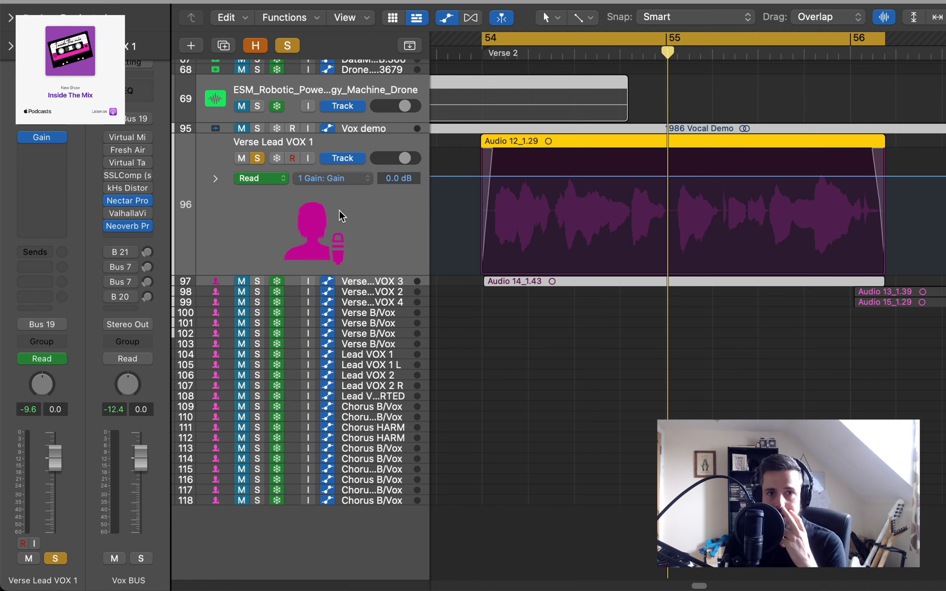
- Bypass the Gain plug-in on Verse Lead VOX 1, plus Neoverb and Nectar Pro on the Vox BUS
left_click(46, 138)
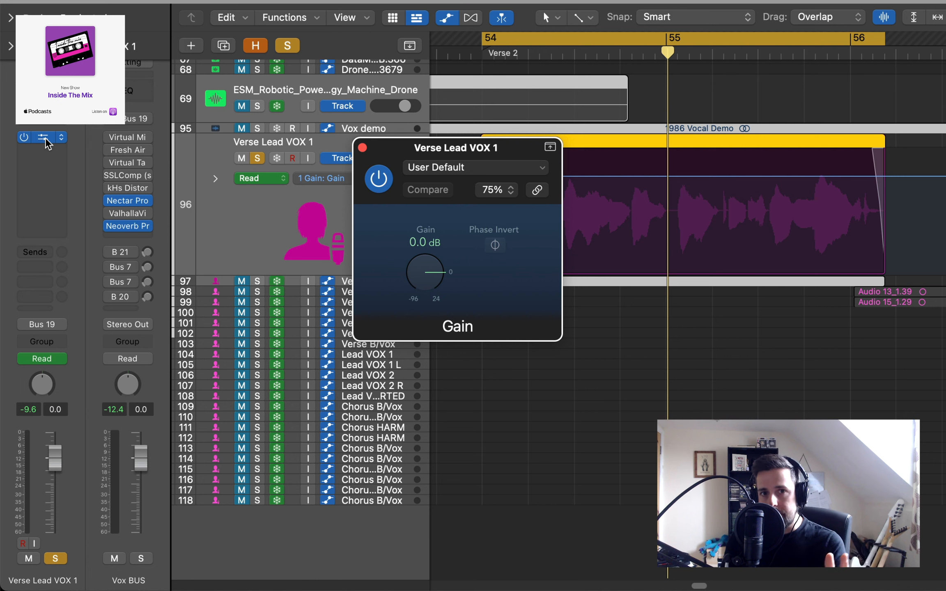
left_click(362, 148)
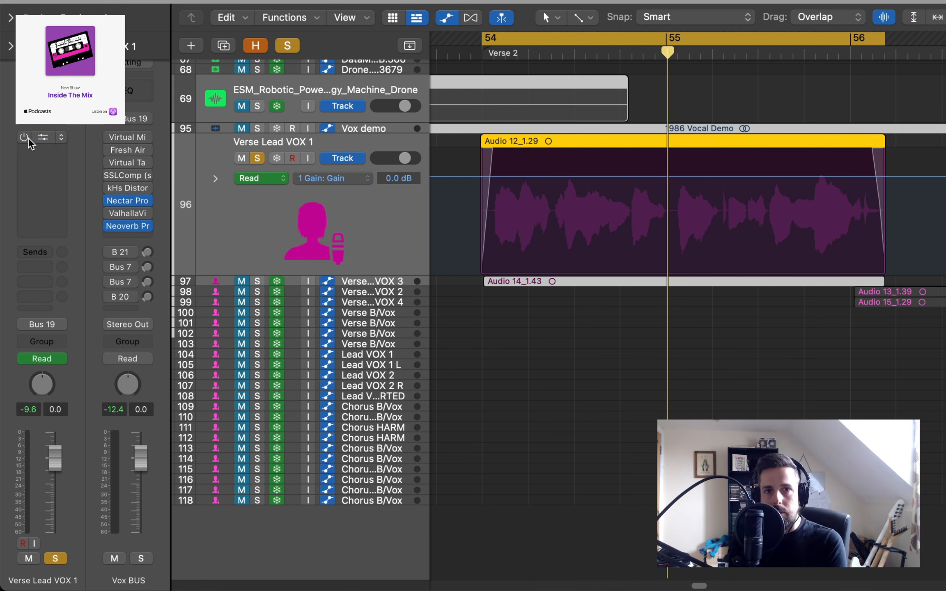
key("space")
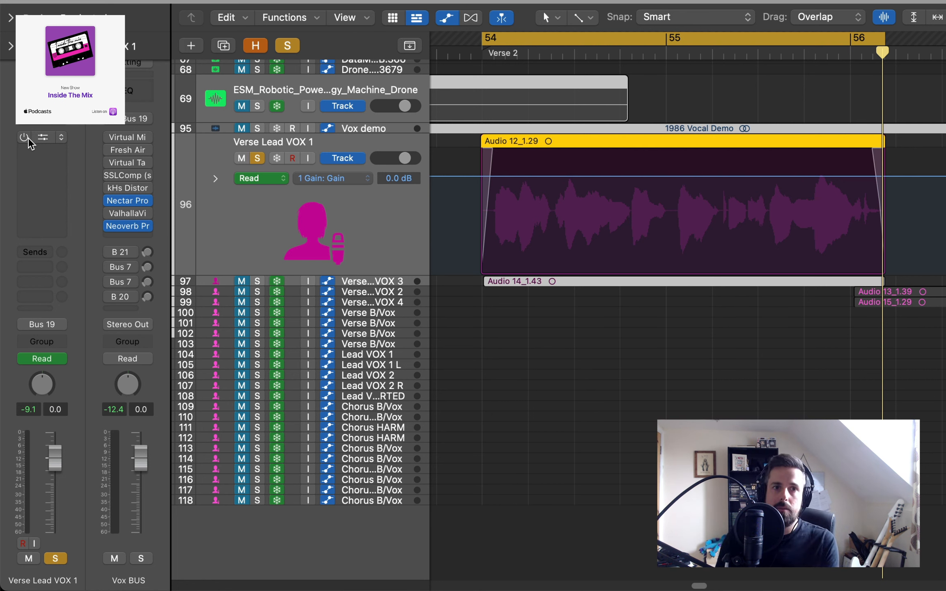
left_click(110, 226)
left_click(110, 195)
left_click(110, 200)
left_click(111, 201)
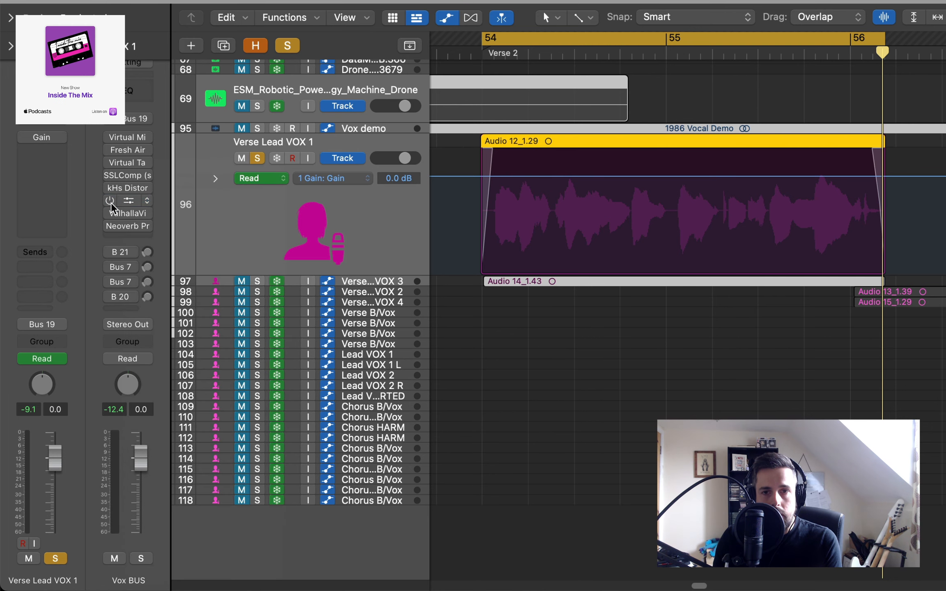
- Play the Verse 2 cycle to audition the lead vocal with its plug-ins bypassed
key("space")
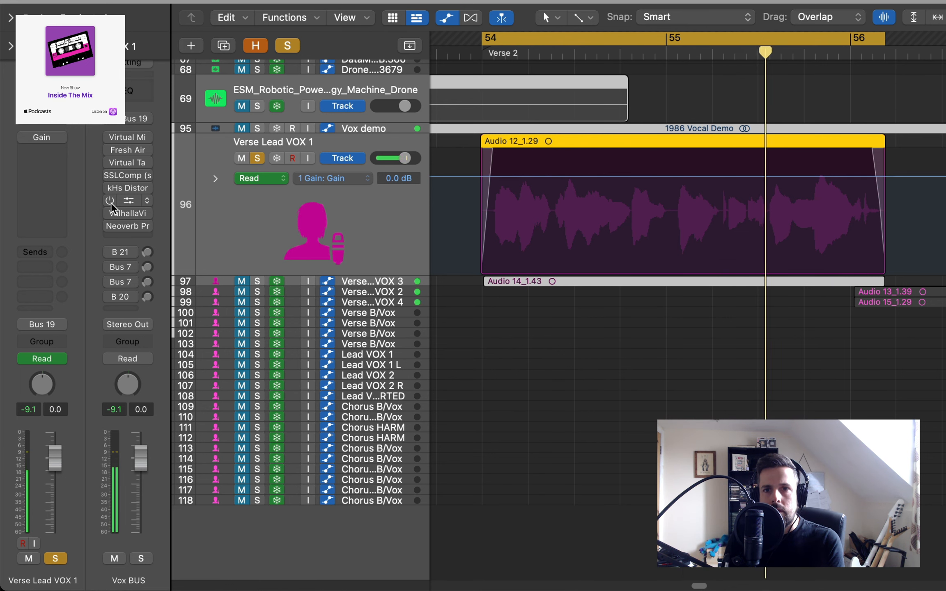
key("space")
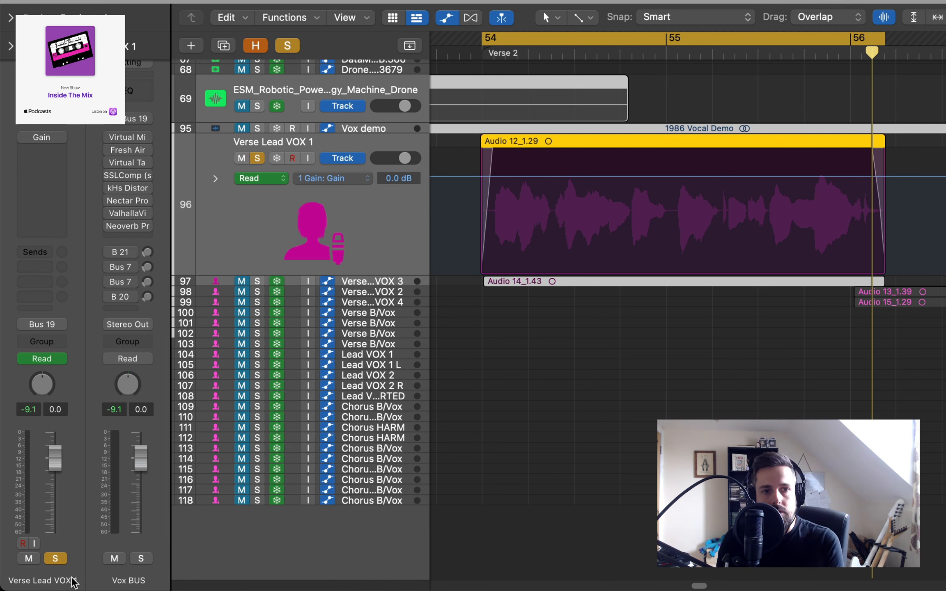
key("space")
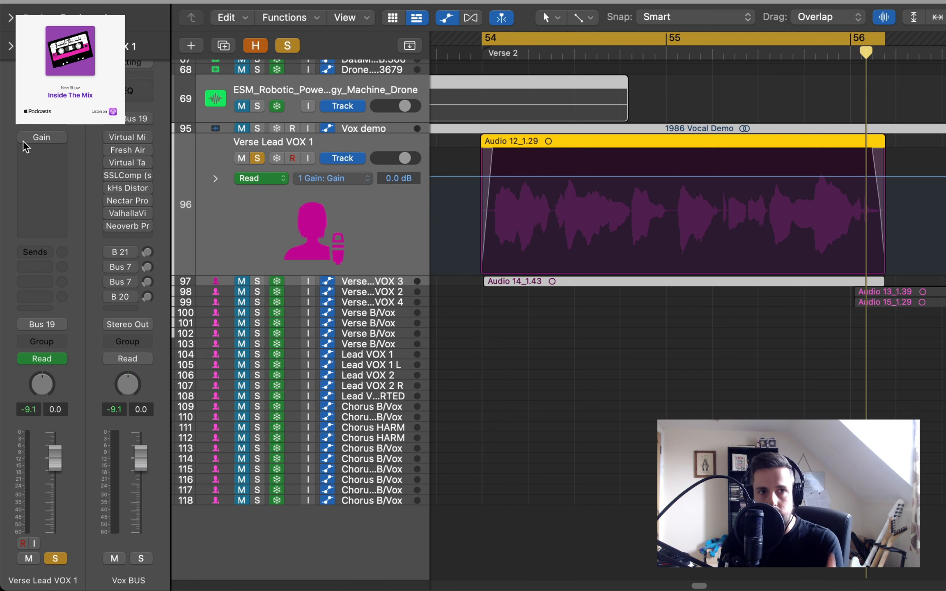
- Re-enable the Gain plug-in on Verse Lead VOX 1 and lower its gain to -5.7 dB
mouse_move(24, 138)
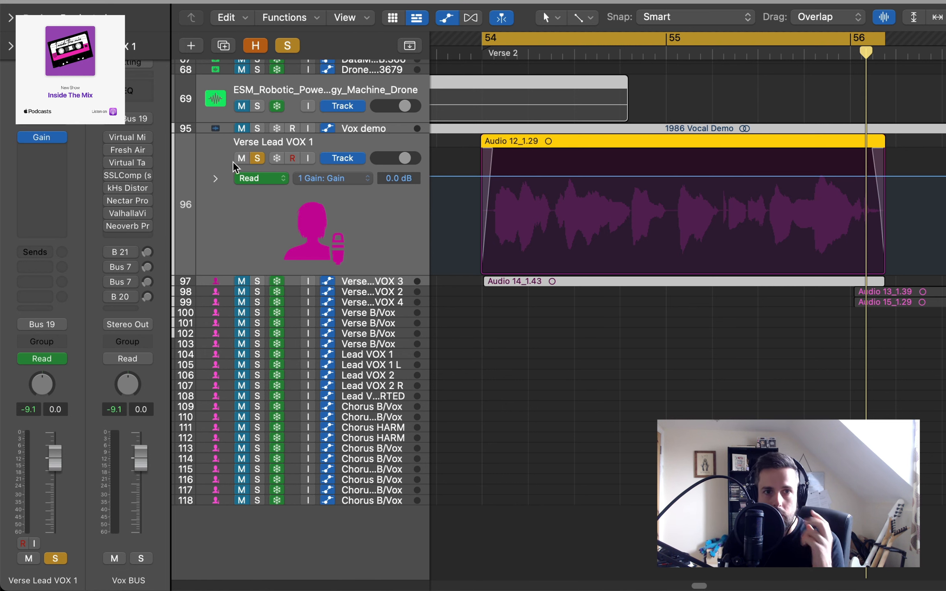
left_click(45, 137)
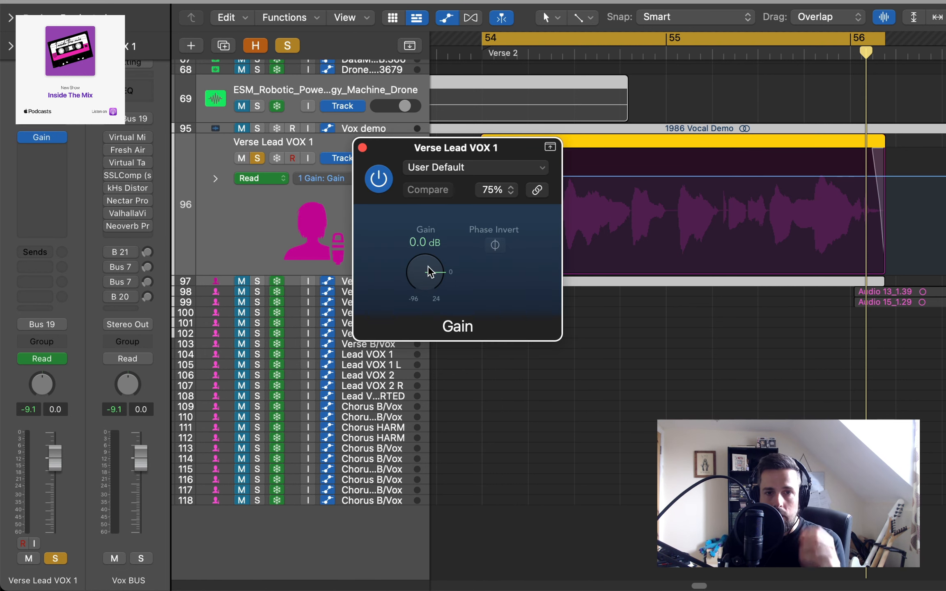
key("space")
left_click_drag(429, 268, 428, 279)
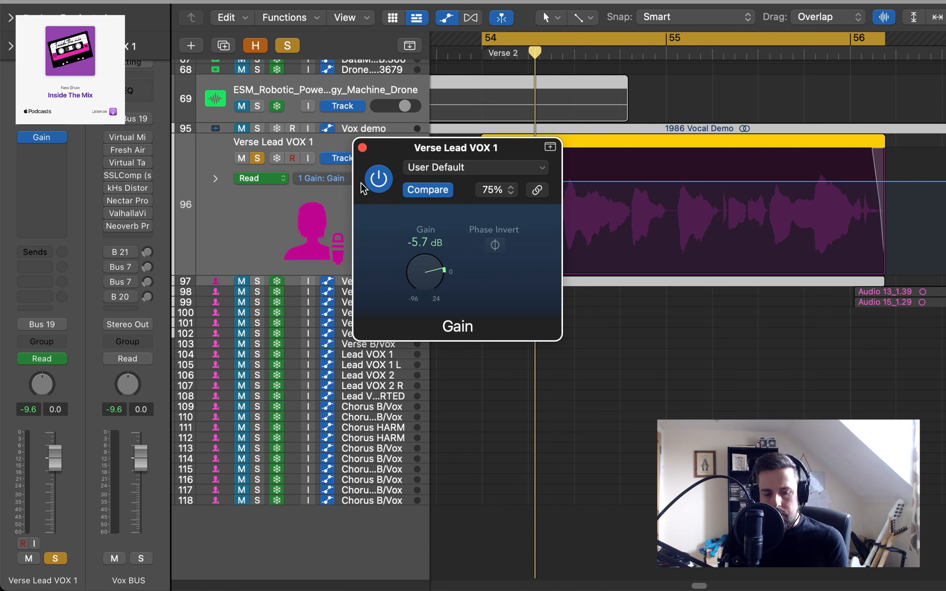
- Play the cycle to audition the gain-reduced lead vocal, moving the Gain window clear of the track's waveform
key("space")
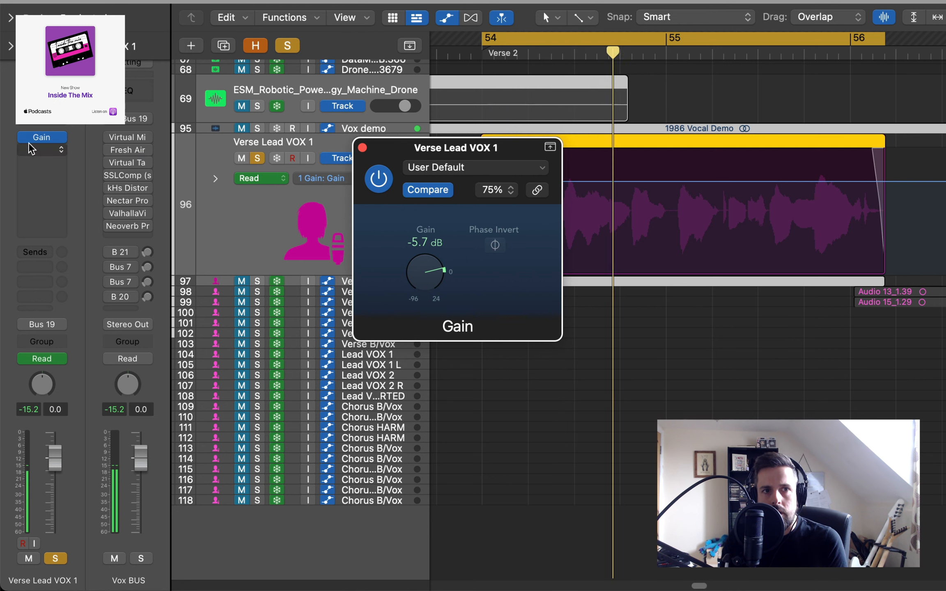
mouse_move(28, 138)
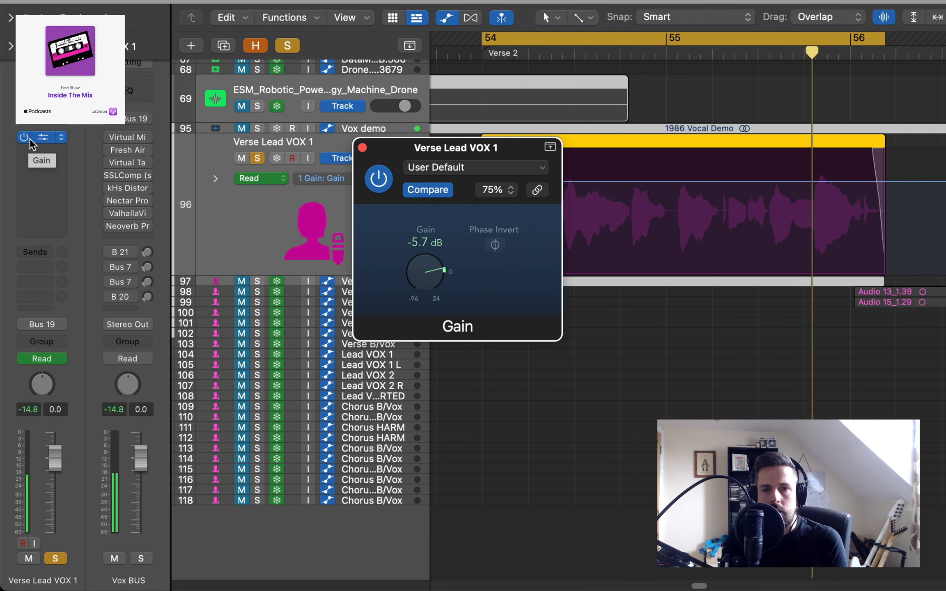
left_click_drag(382, 145, 213, 20)
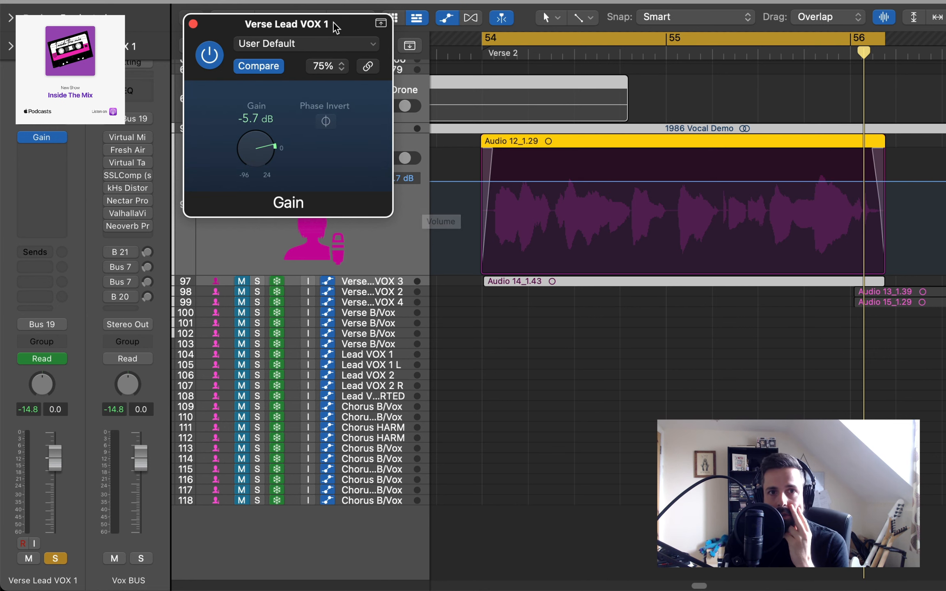
left_click_drag(339, 24, 398, 241)
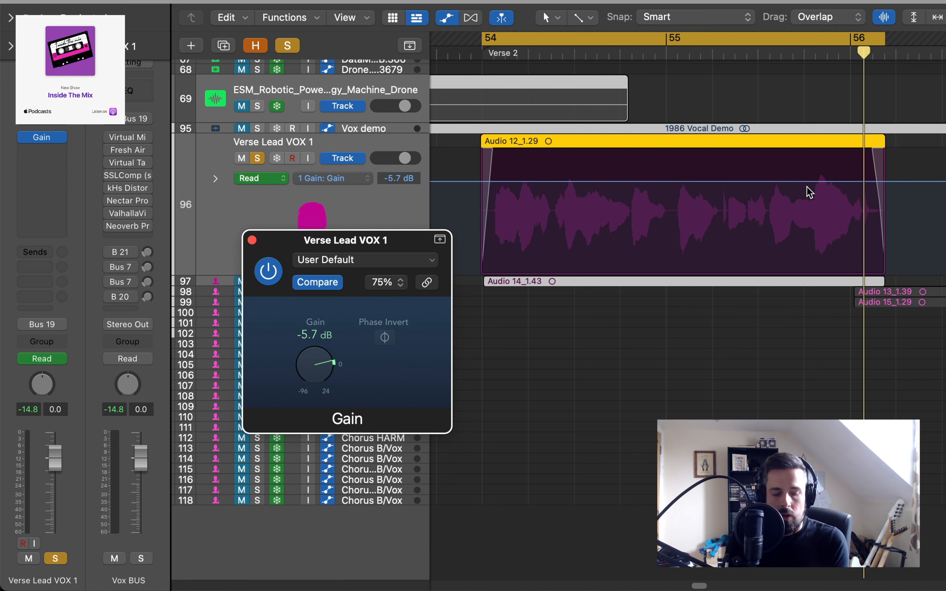
key("space")
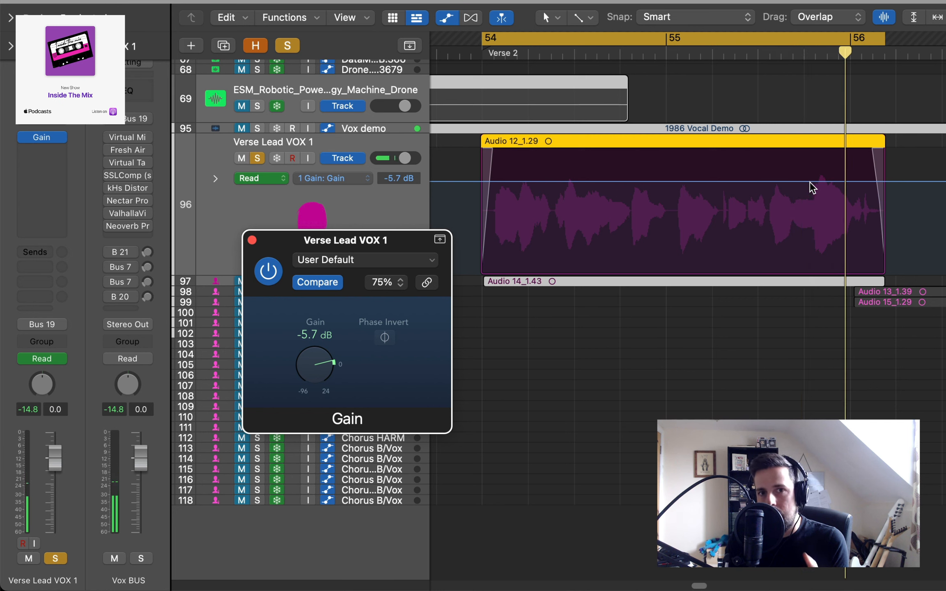
- Add gain automation at the loud phrase just before bar 56 on Verse Lead VOX 1, set it to -6.4 dB and play it back
left_click(808, 181)
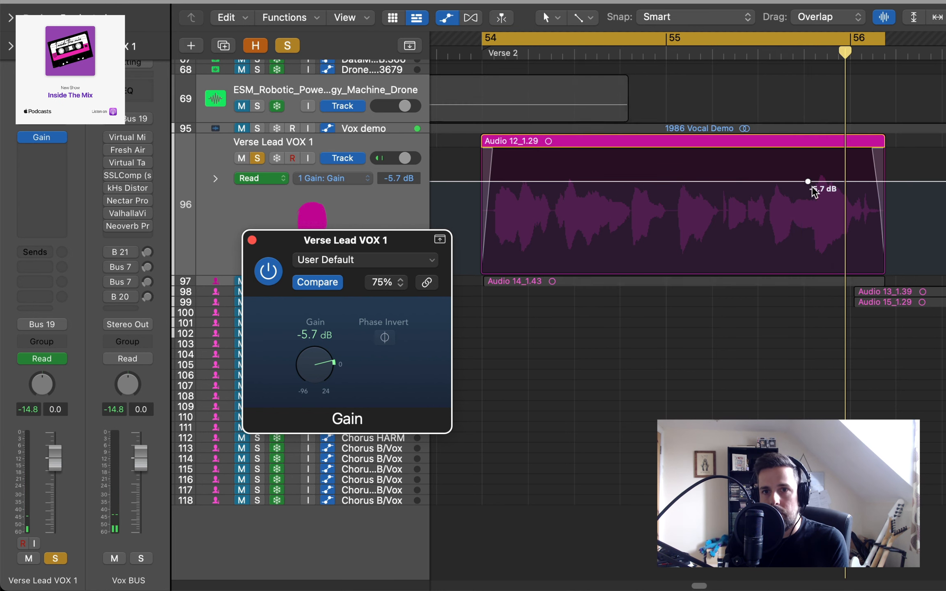
left_click_drag(807, 181, 811, 183)
left_click(810, 181)
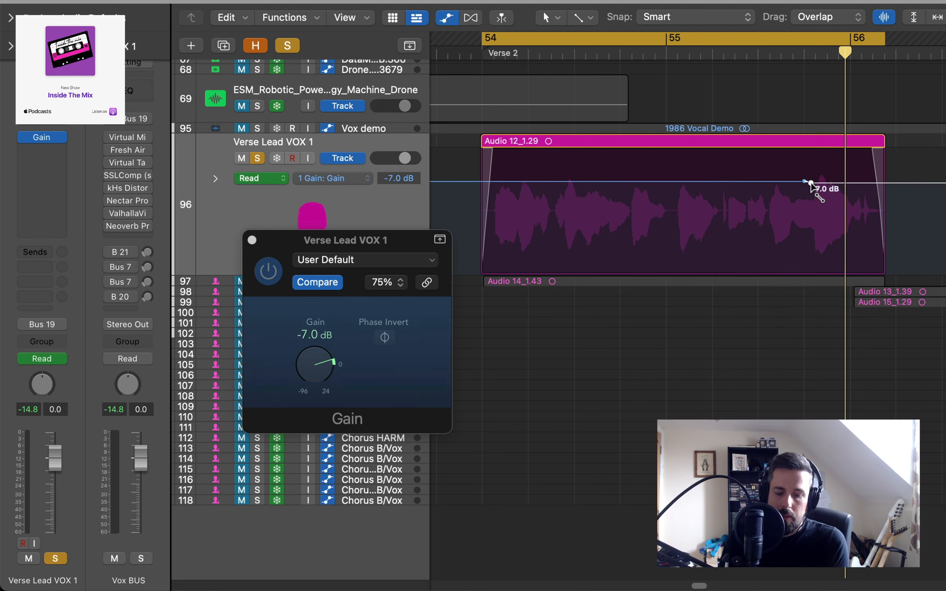
key("super+Down")
key("super+Down")
key("super+Down")
key("super+Down")
key("super+Down")
key("super+Down")
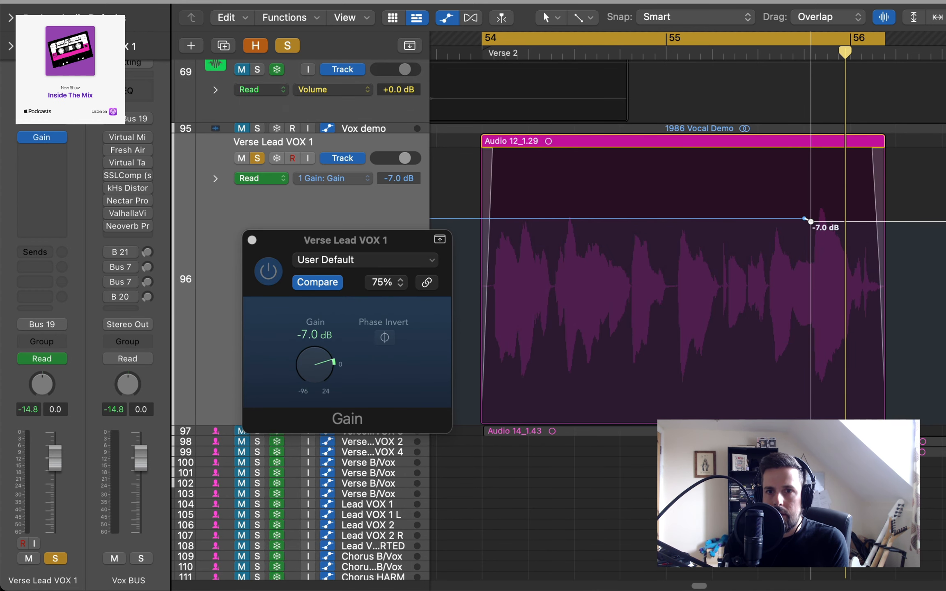
left_click_drag(810, 221, 811, 220)
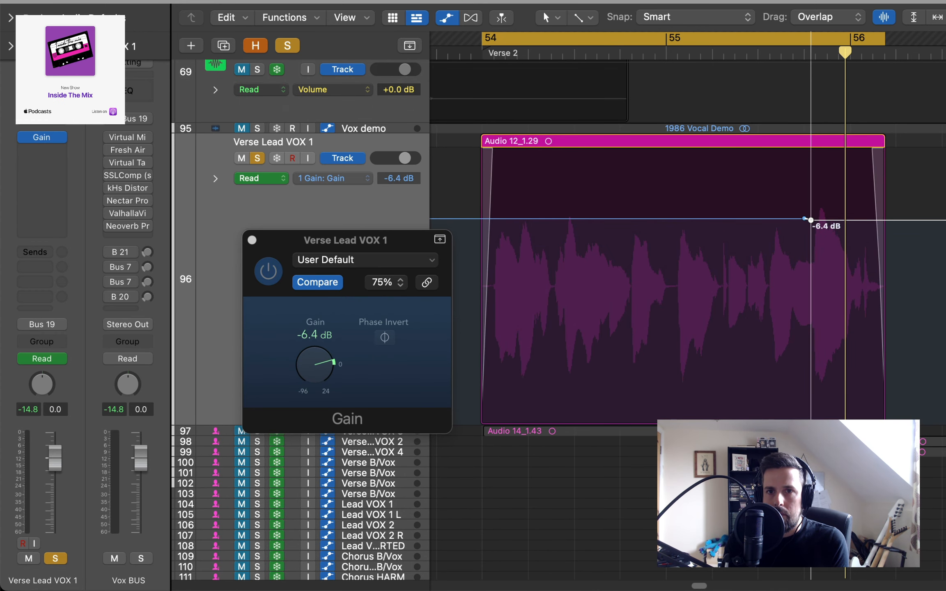
key("space")
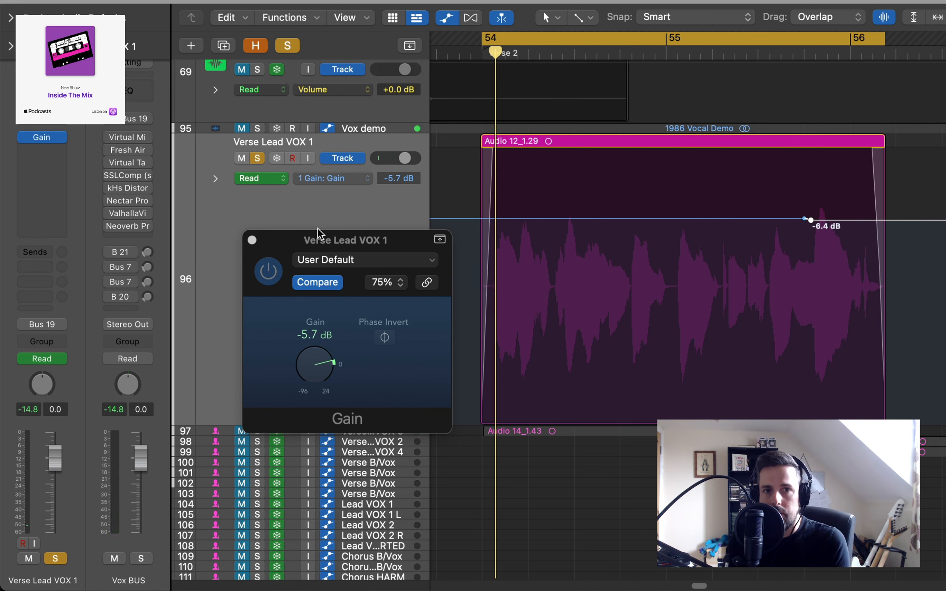
left_click_drag(340, 240, 330, 134)
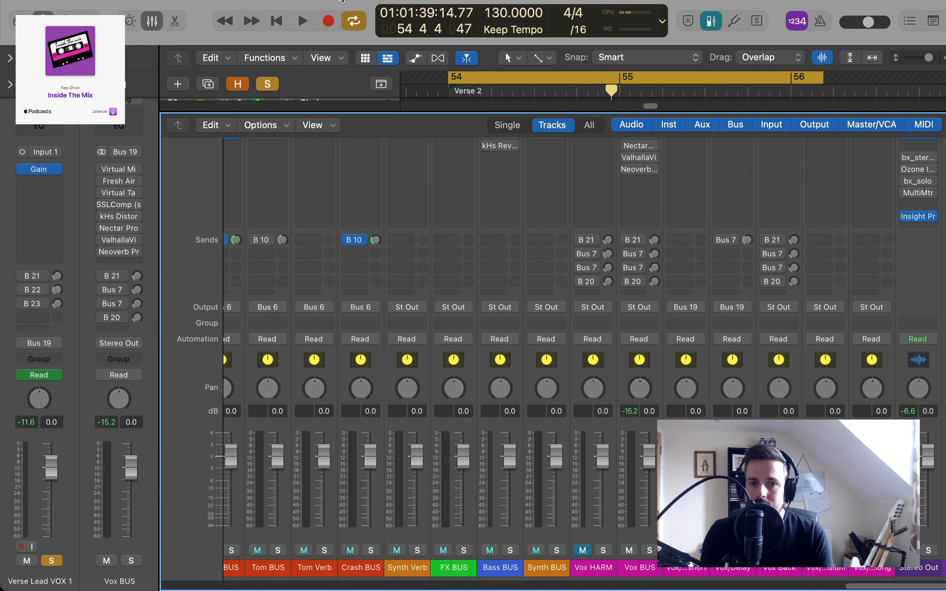
- Hide the mixer, check the Bus 21 send routing on Verse Lead VOX 1, and play the vocal without reverb
key("x")
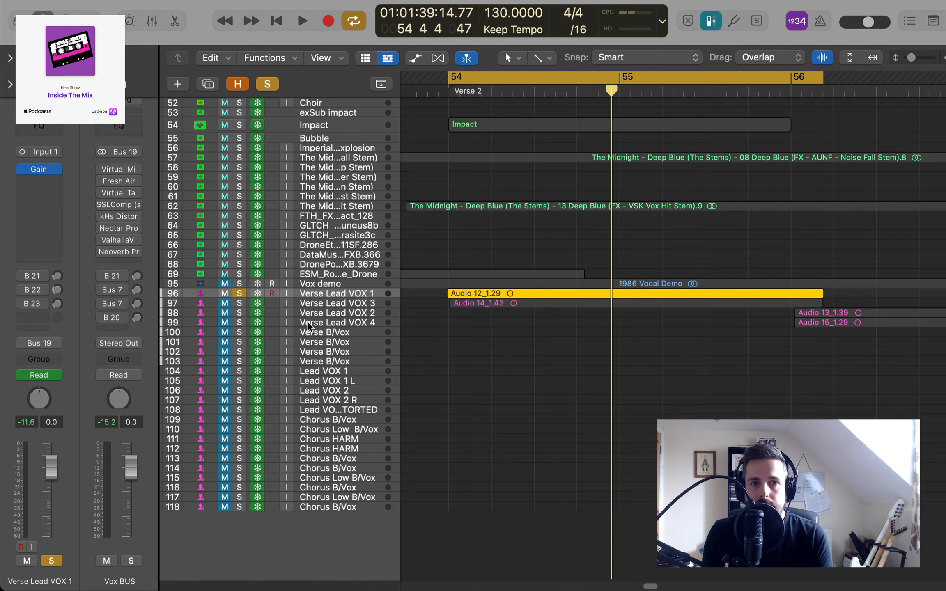
left_click(43, 279)
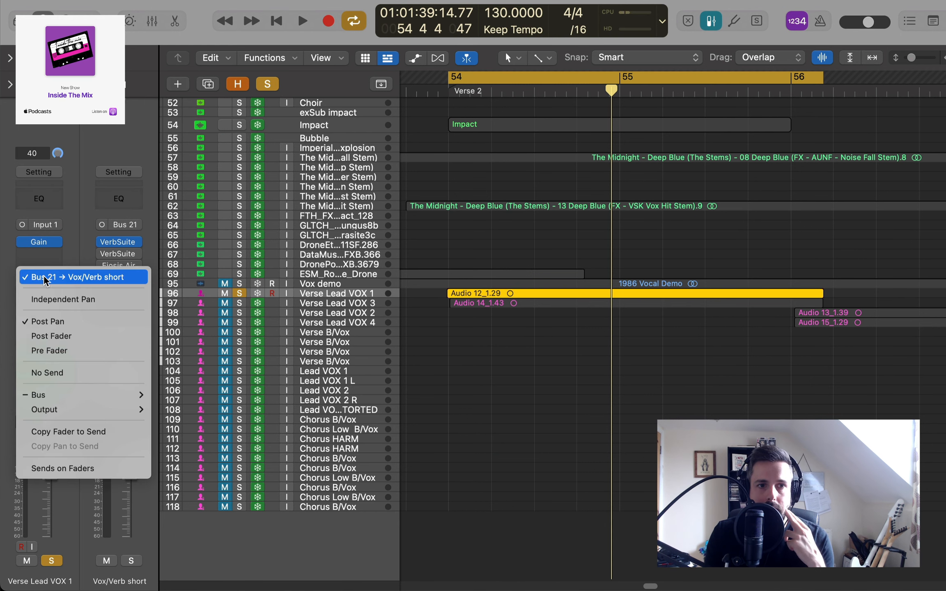
left_click(84, 214)
left_click(41, 290)
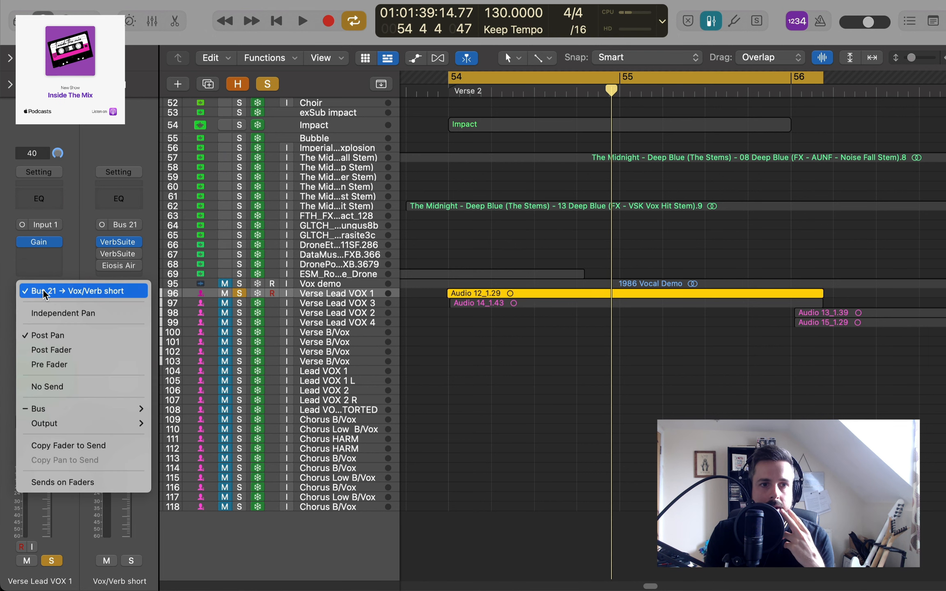
left_click(87, 223)
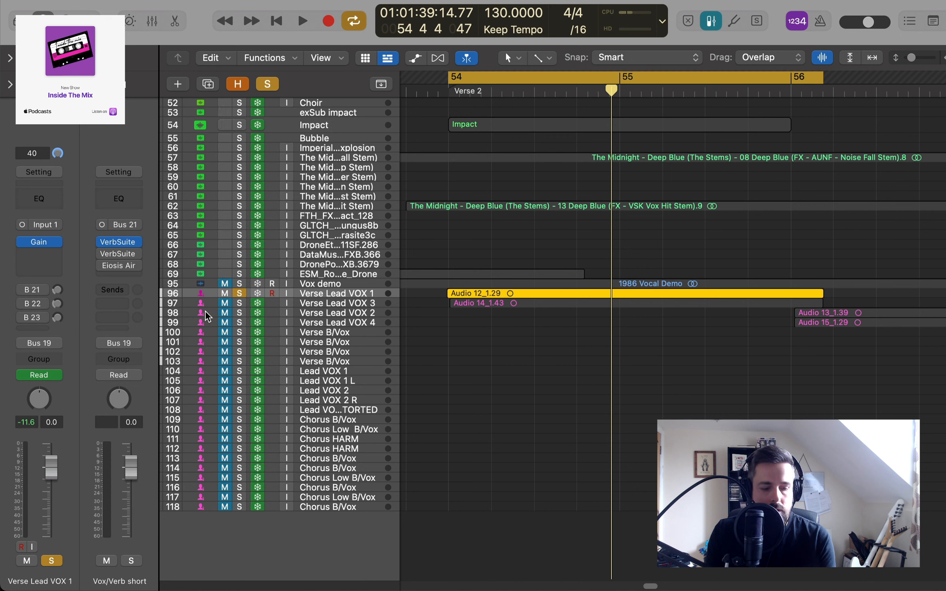
key("space")
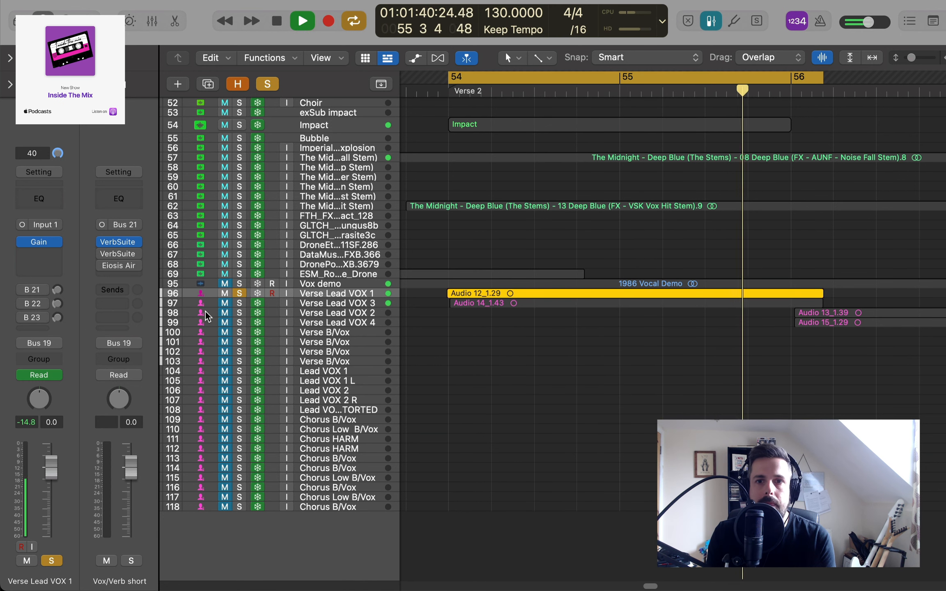
key("space")
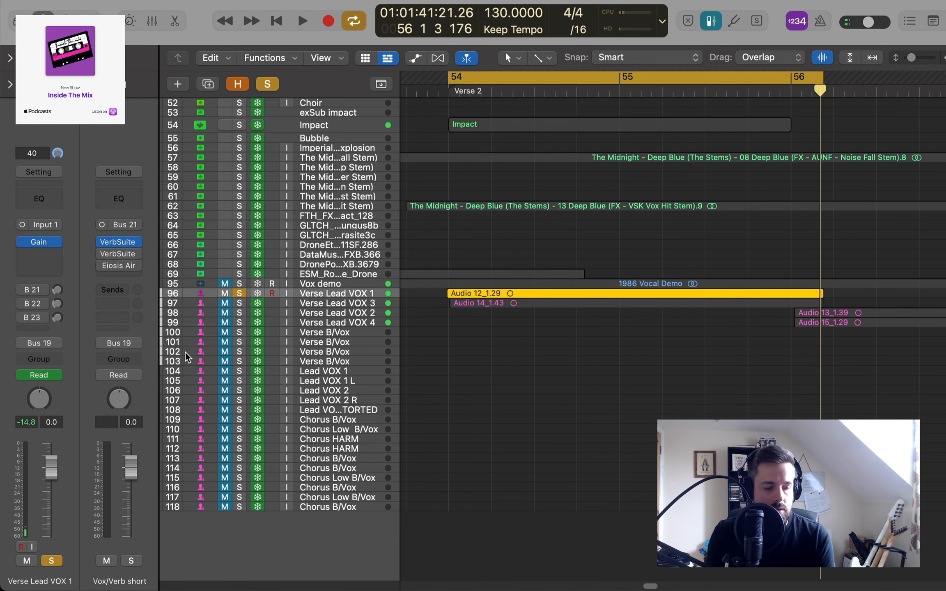
- Show the mixer and examine the VerbSuite Classics reverb settings on the Vox/Verb short channel
key("x")
left_click_drag(620, 583, 925, 590)
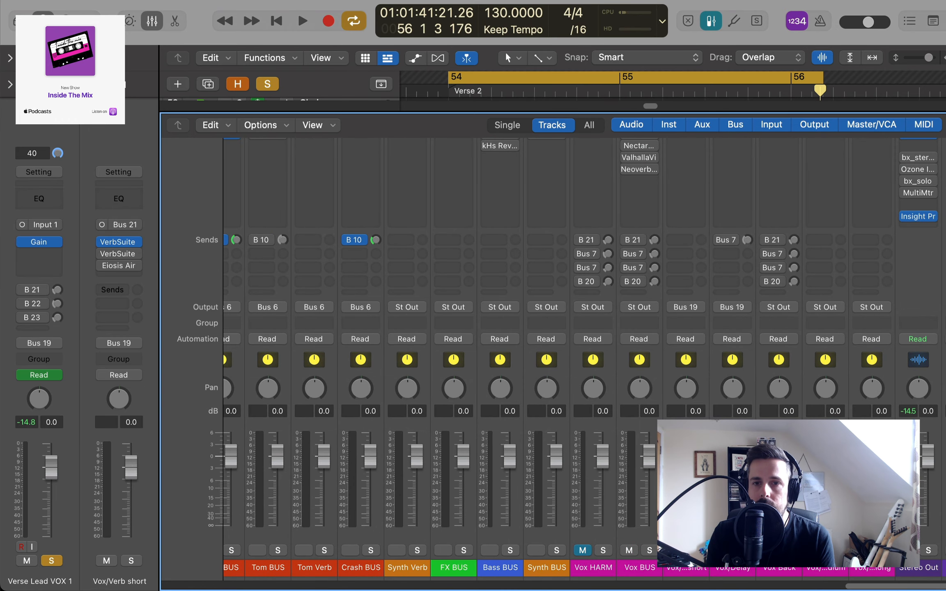
scroll(696, 312, "up", 5)
left_click(690, 262)
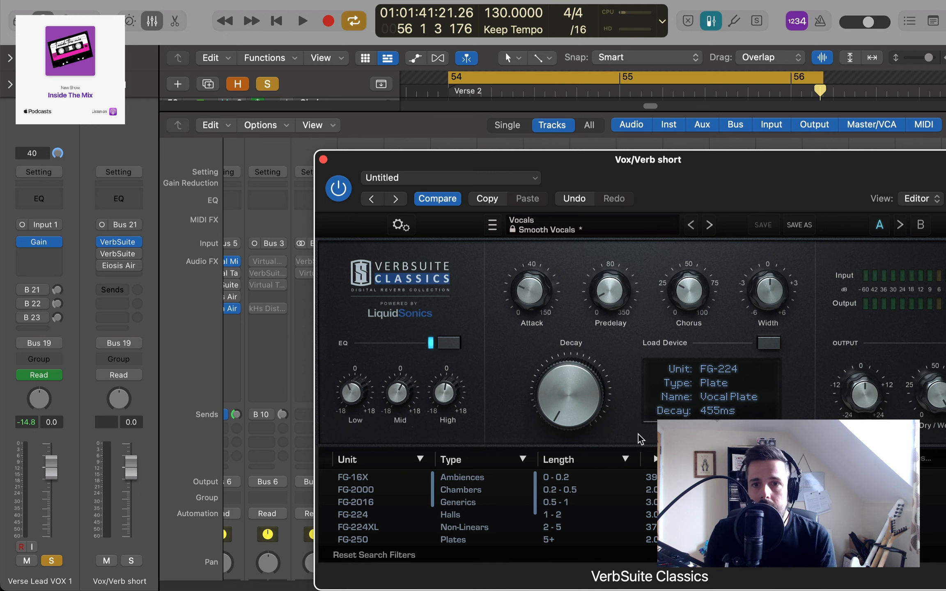
mouse_move(572, 427)
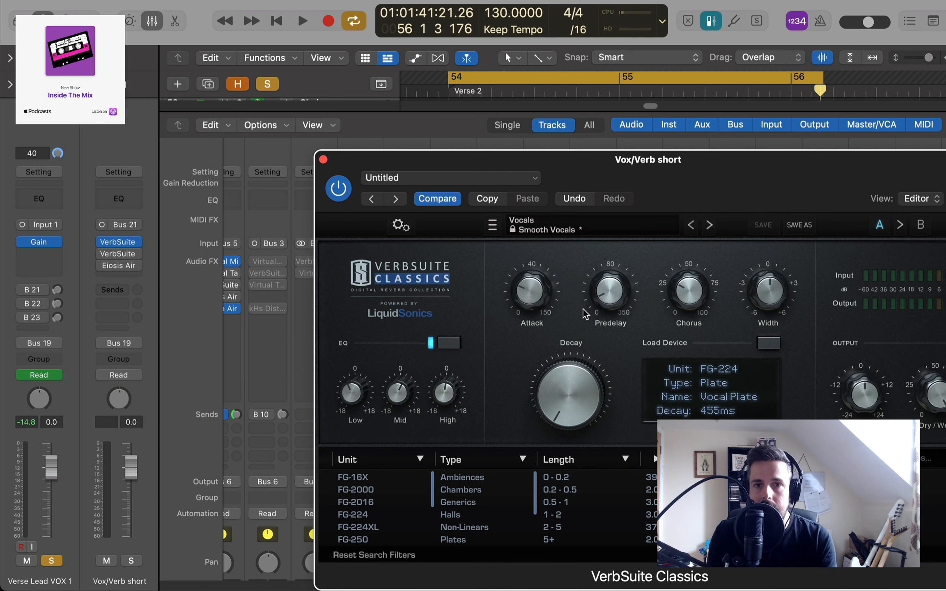
mouse_move(624, 292)
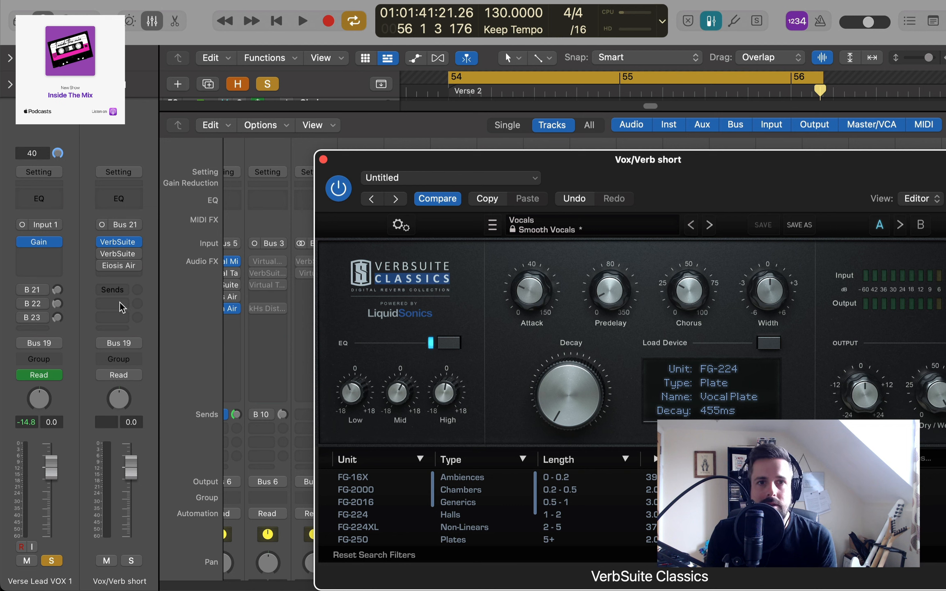
- Enable the Bus 21 send on Verse Lead VOX 1 and adjust its send level while the cycle plays
key("space")
left_click(22, 290)
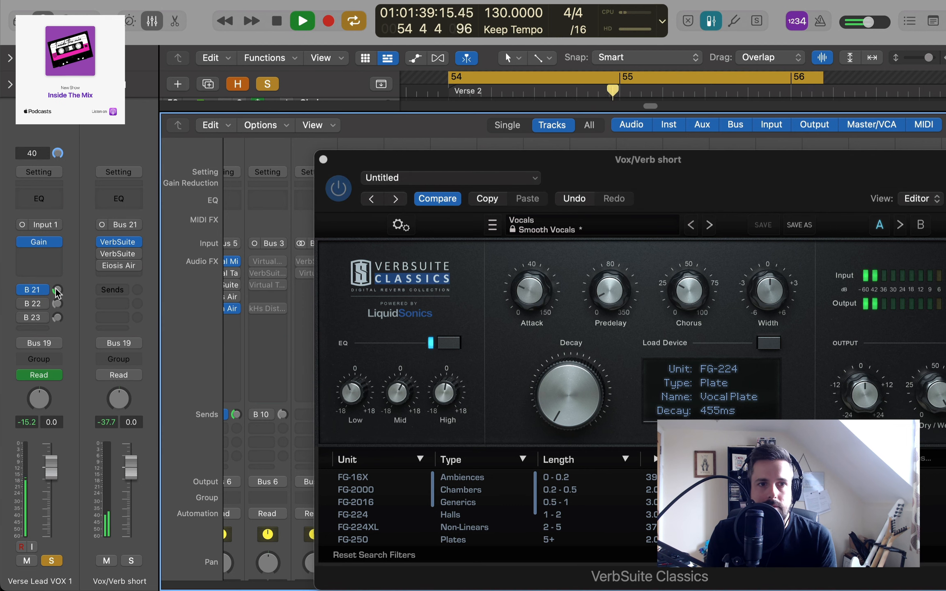
left_click_drag(57, 290, 56, 290)
key("space")
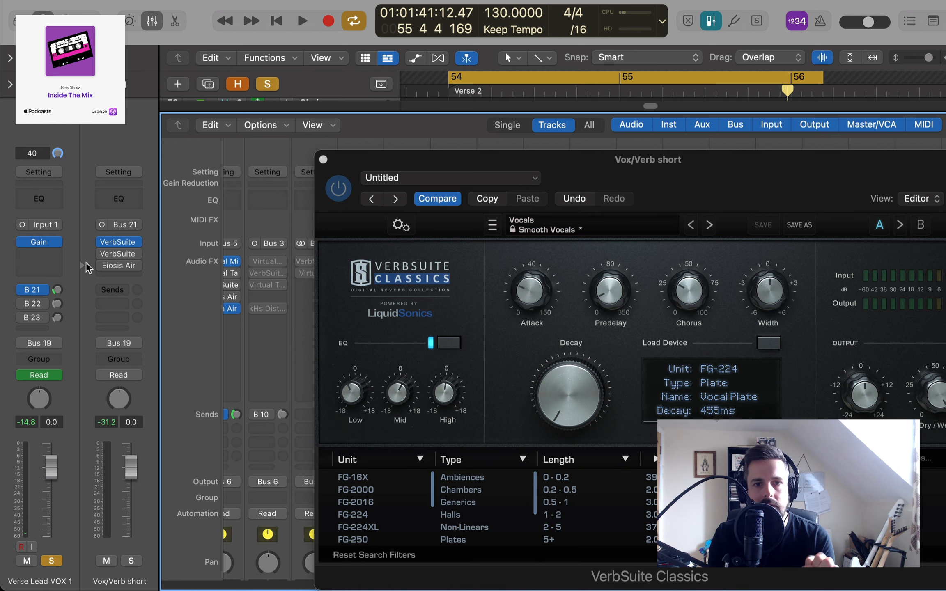
- Close the short reverb's window and open VerbSuite Classics on the Vox/verb medium channel
left_click(323, 159)
scroll(843, 312, "down", 5)
scroll(842, 312, "up", 5)
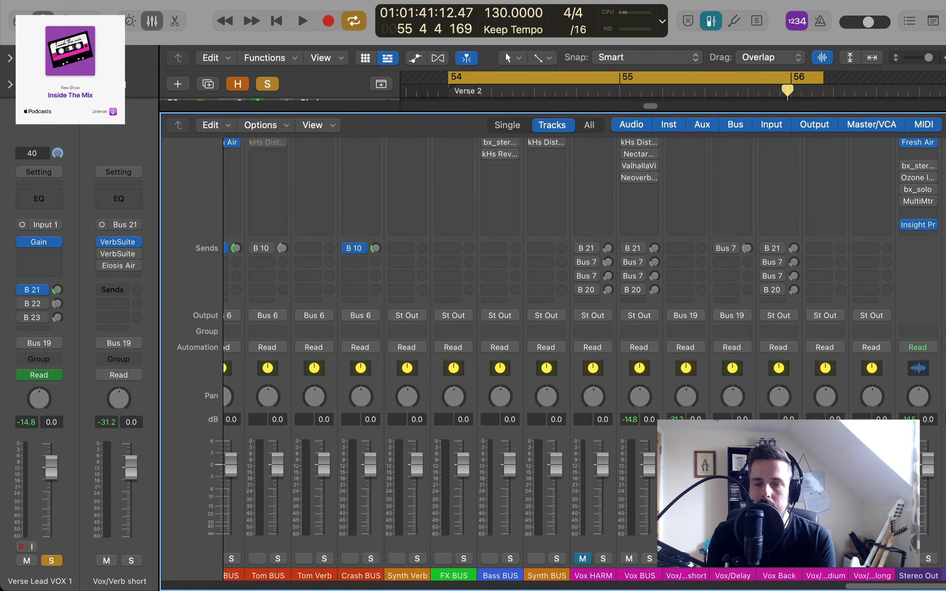
left_click(826, 262)
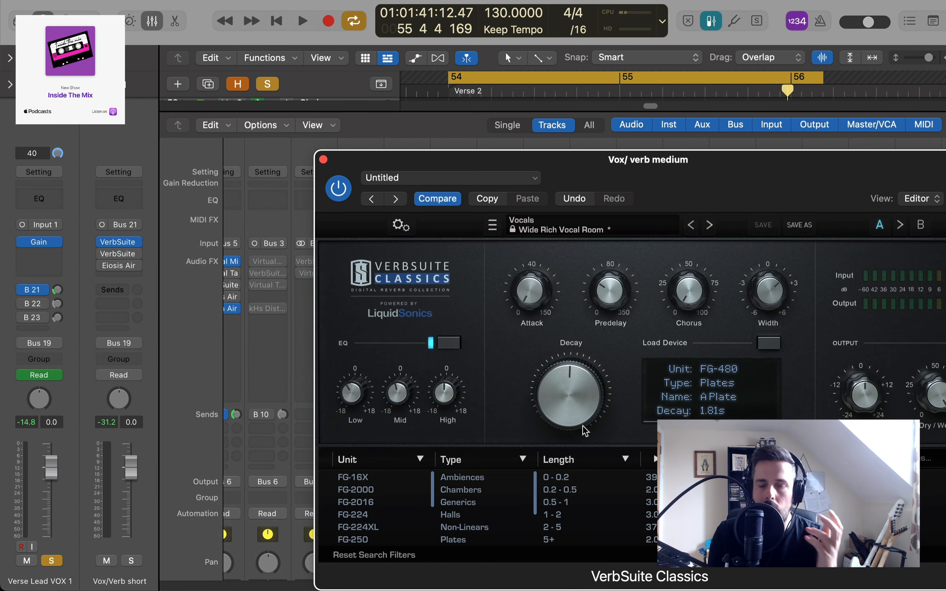
- Enable the Bus 22 send on Verse Lead VOX 1 and adjust its medium reverb level while the cycle plays
mouse_move(581, 427)
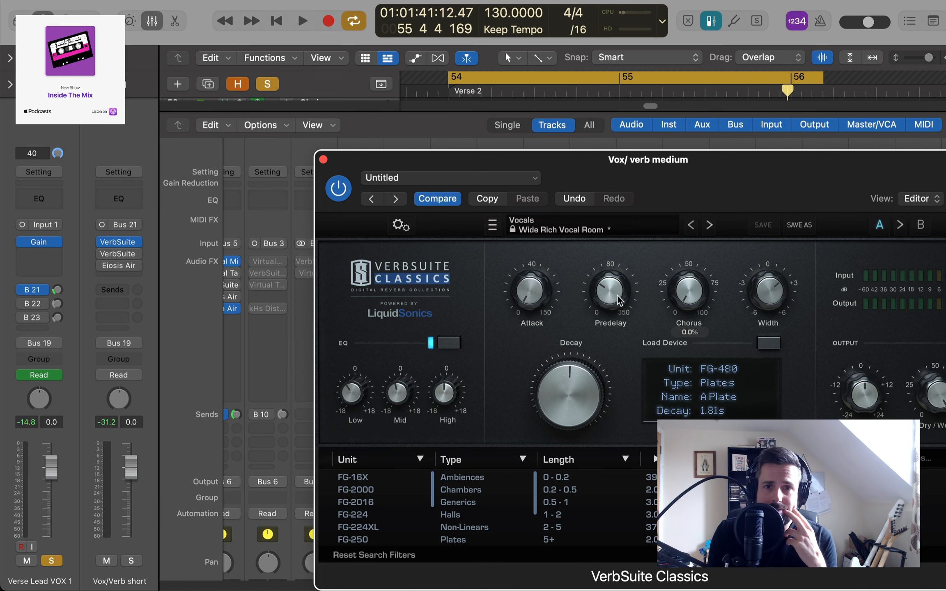
mouse_move(617, 301)
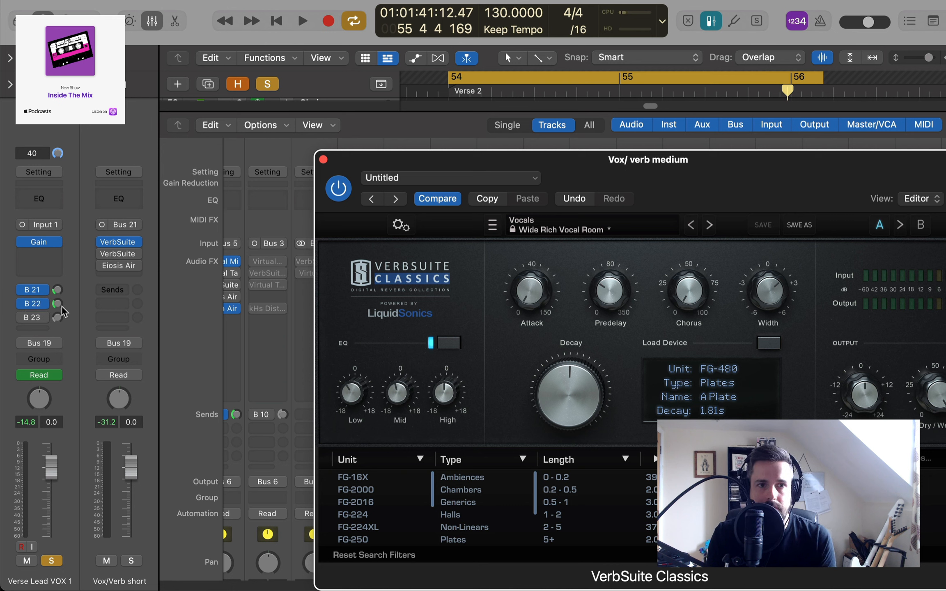
left_click_drag(57, 306, 69, 386)
key("space")
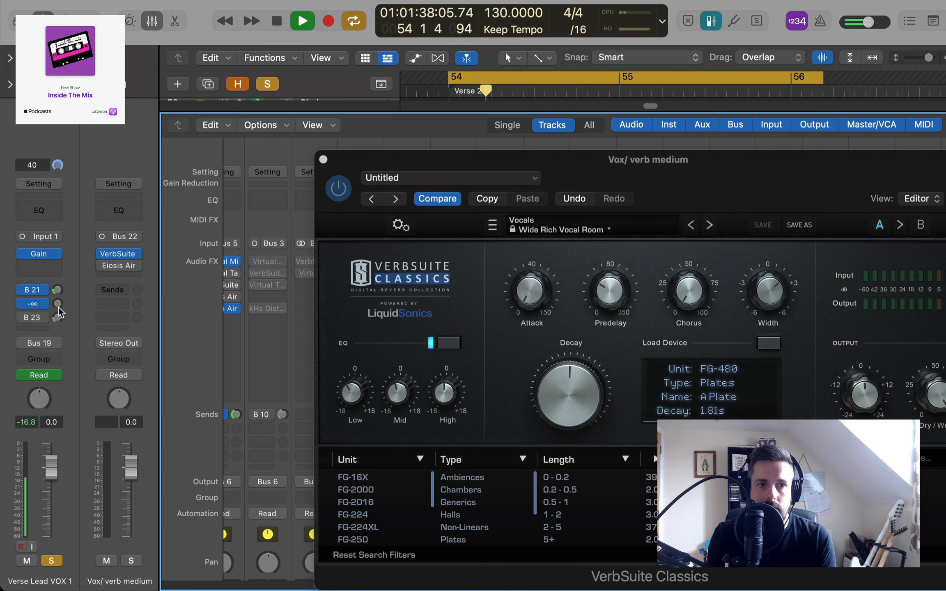
left_click_drag(58, 309, 57, 265)
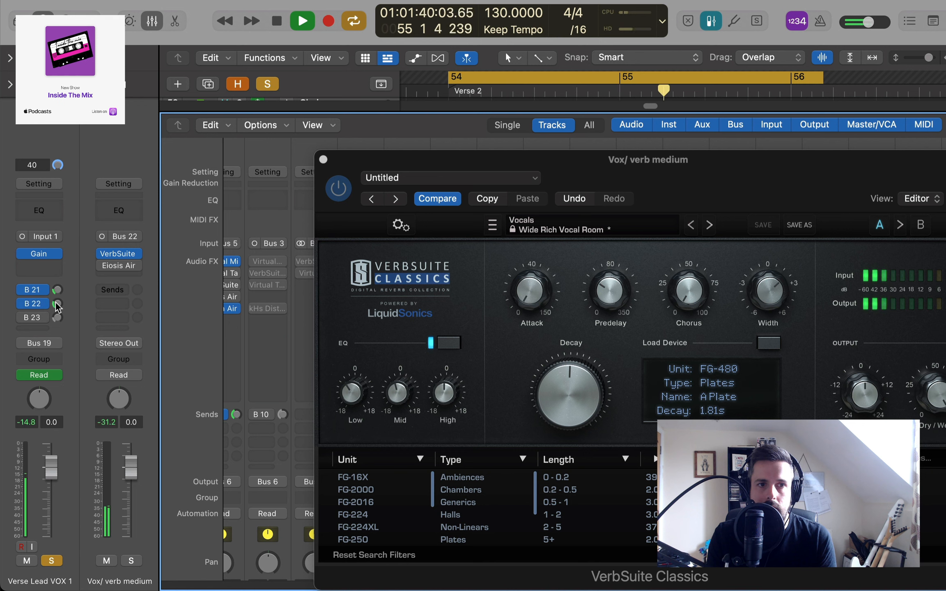
key("space")
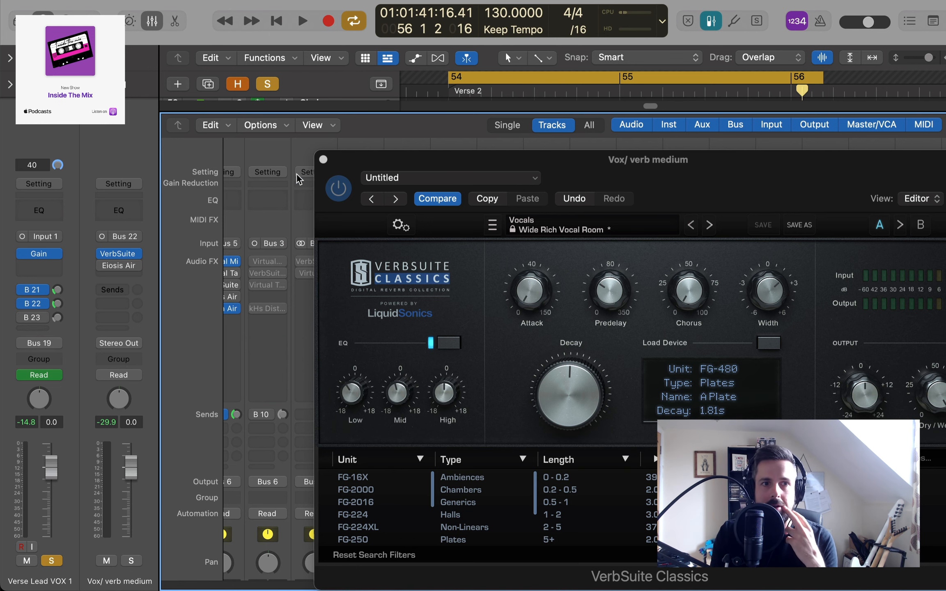
- Close the medium reverb's window and examine the VerbSuite Classics settings on the Vox/verb long channel
left_click(324, 159)
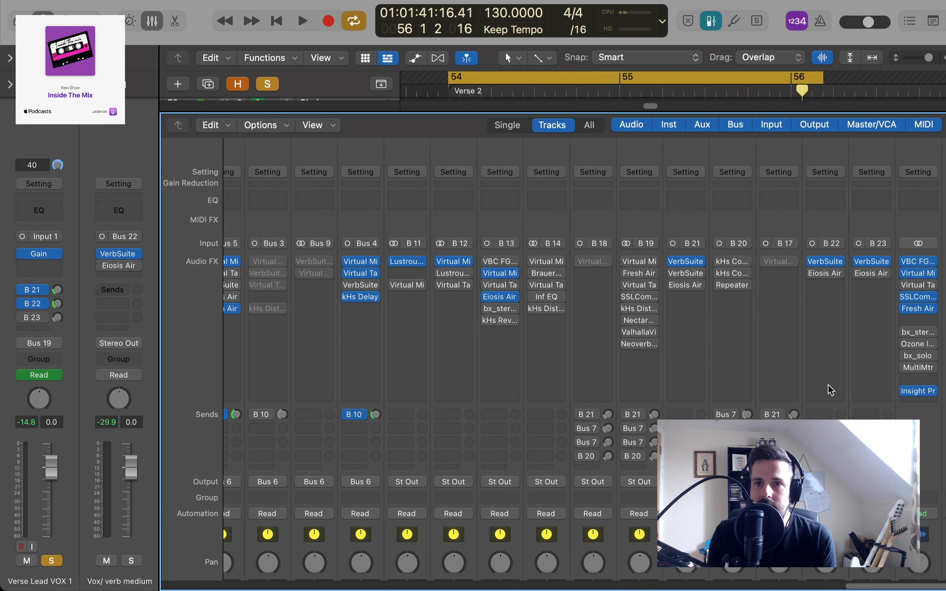
scroll(841, 372, "down", 5)
scroll(841, 372, "up", 5)
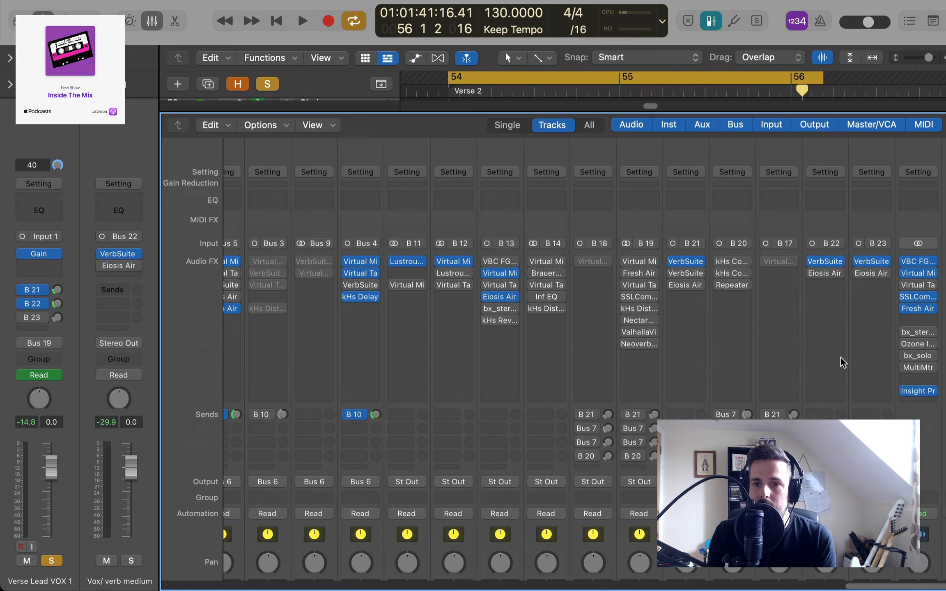
left_click(875, 261)
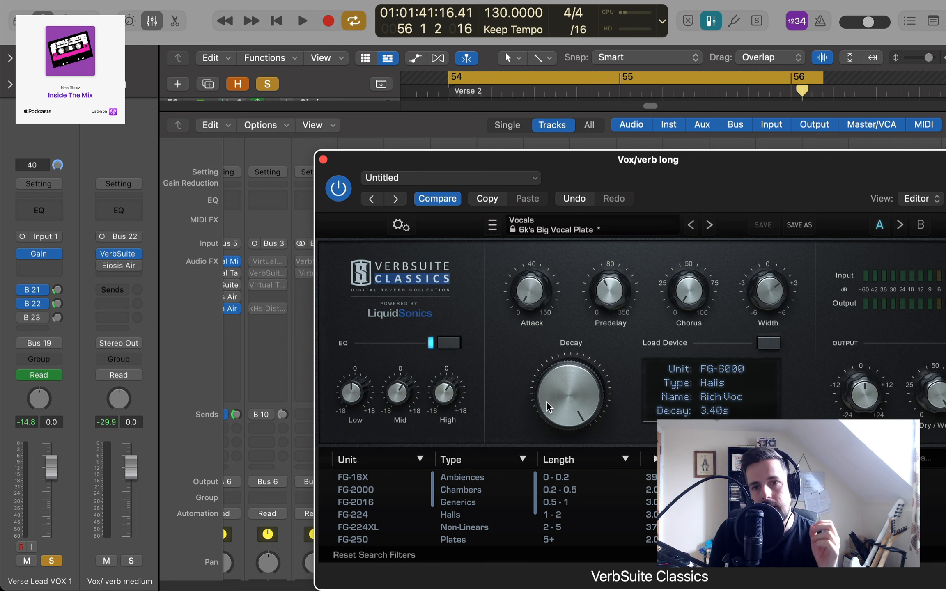
mouse_move(547, 402)
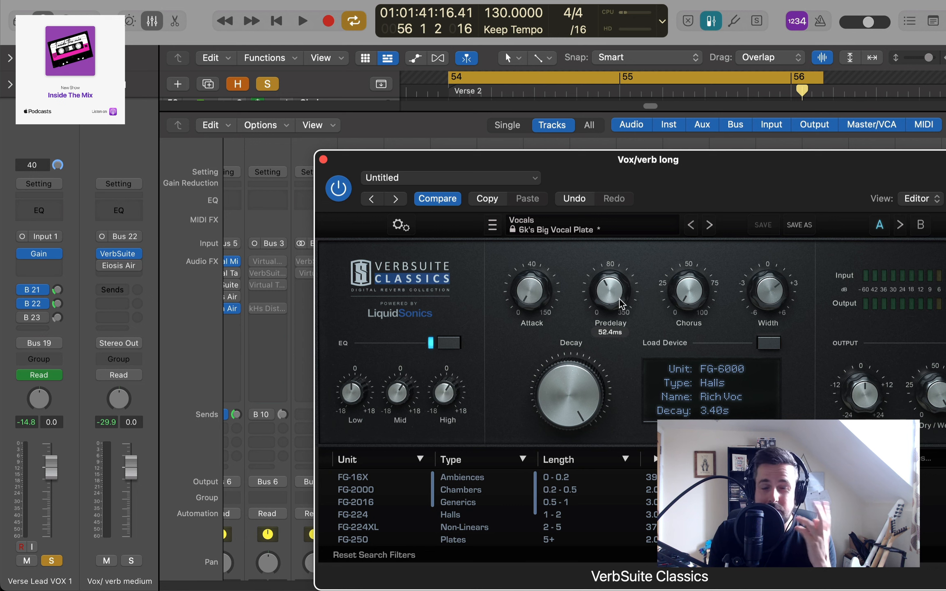
left_click(323, 160)
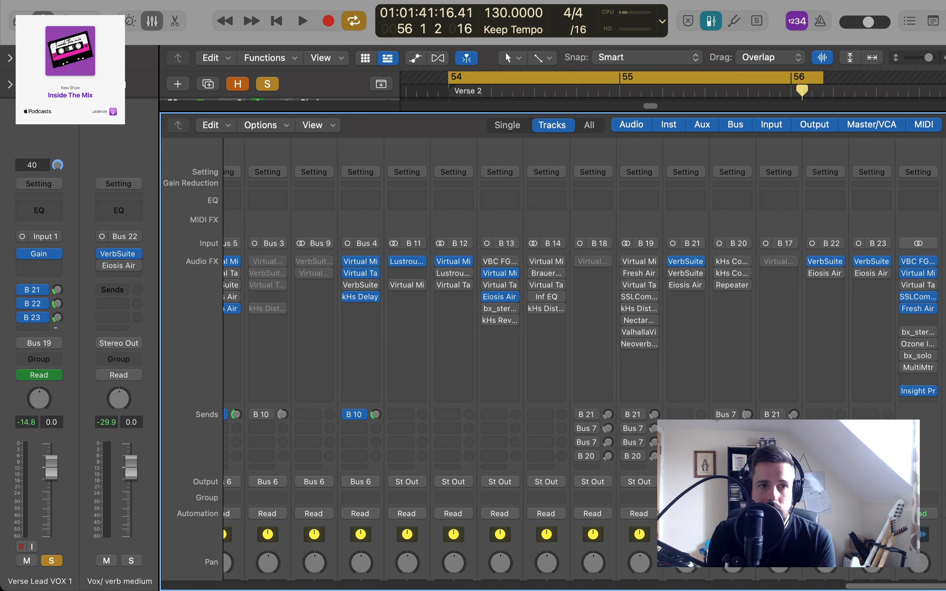
- Enable the Bus 23 send on Verse Lead VOX 1 and adjust its long reverb level while the cycle plays
left_click_drag(57, 317, 68, 358)
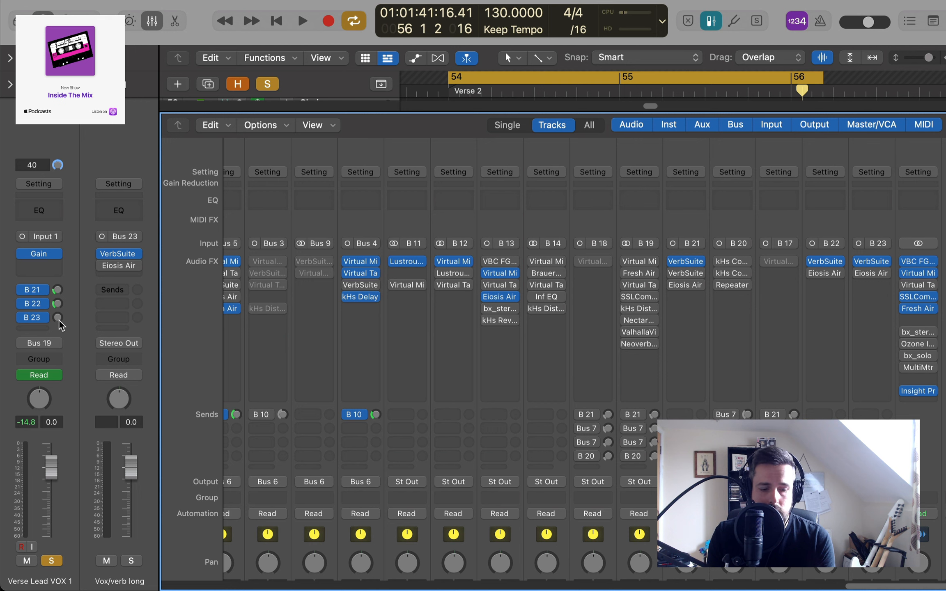
key("space")
left_click_drag(59, 320, 49, 297)
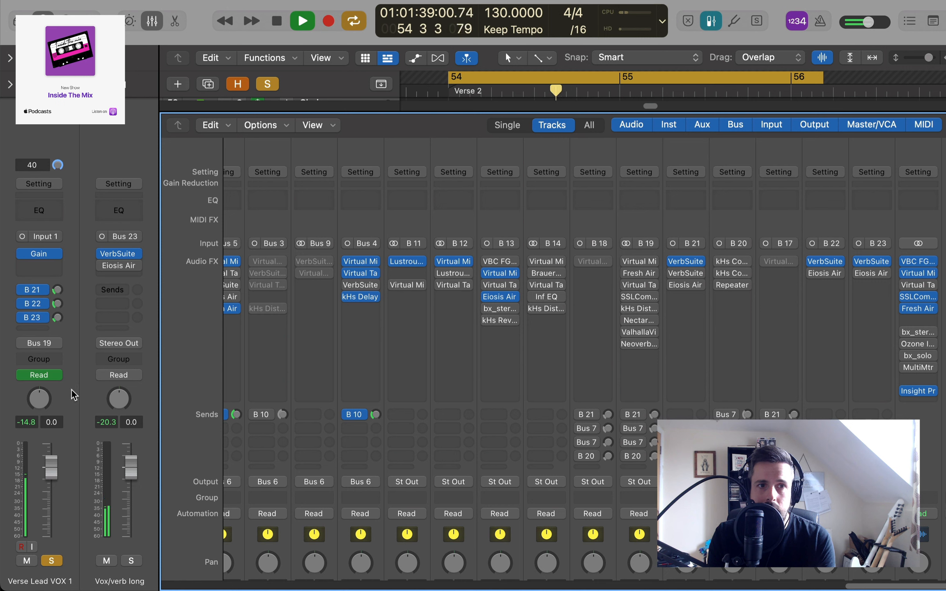
key("space")
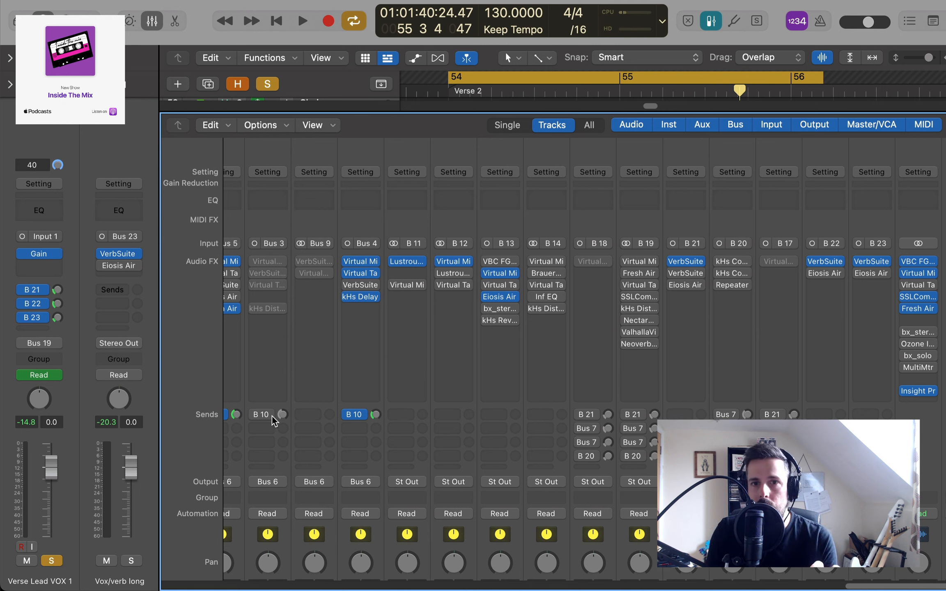
- Review the VerbSuite Classics settings on the Vox/Verb short channel and close its window
left_click(688, 263)
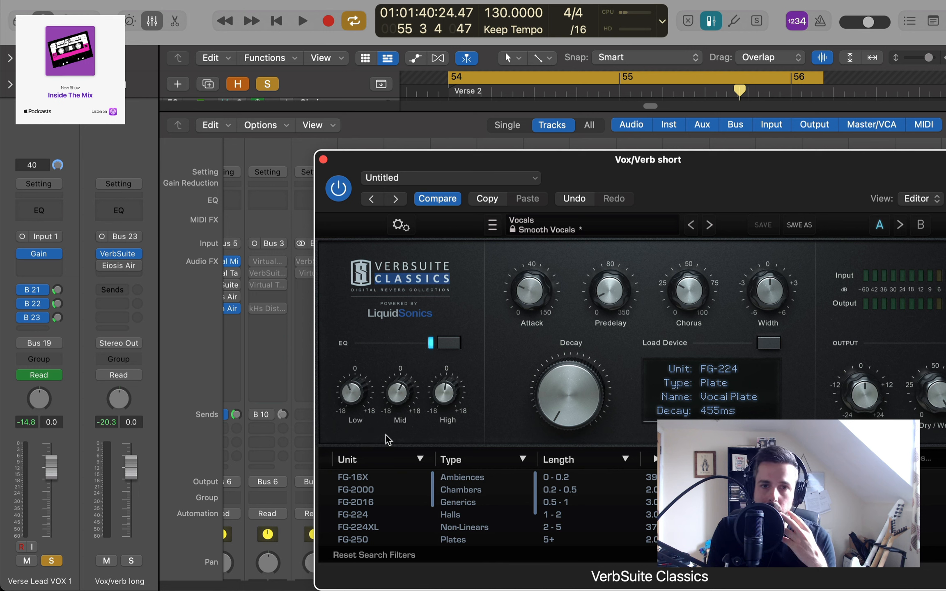
left_click(323, 159)
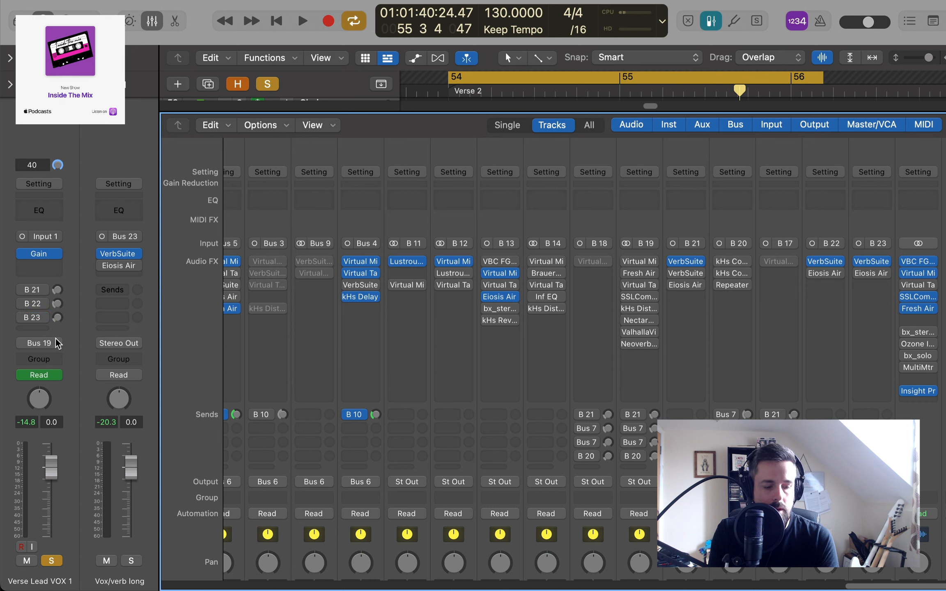
- Unsolo Verse Lead VOX 1 and play the full mix with its three reverb sends bypassed
left_click(55, 565)
key("space")
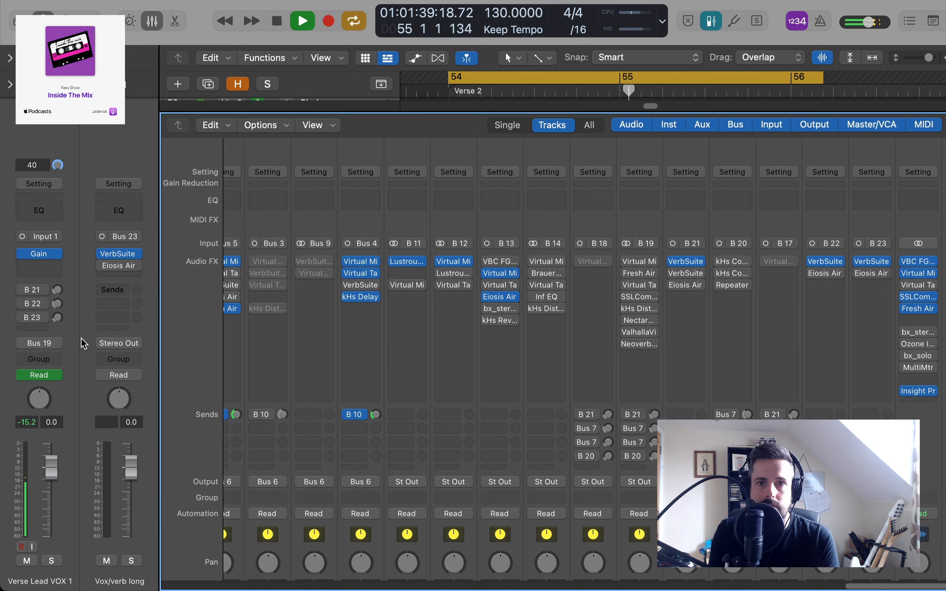
key("space")
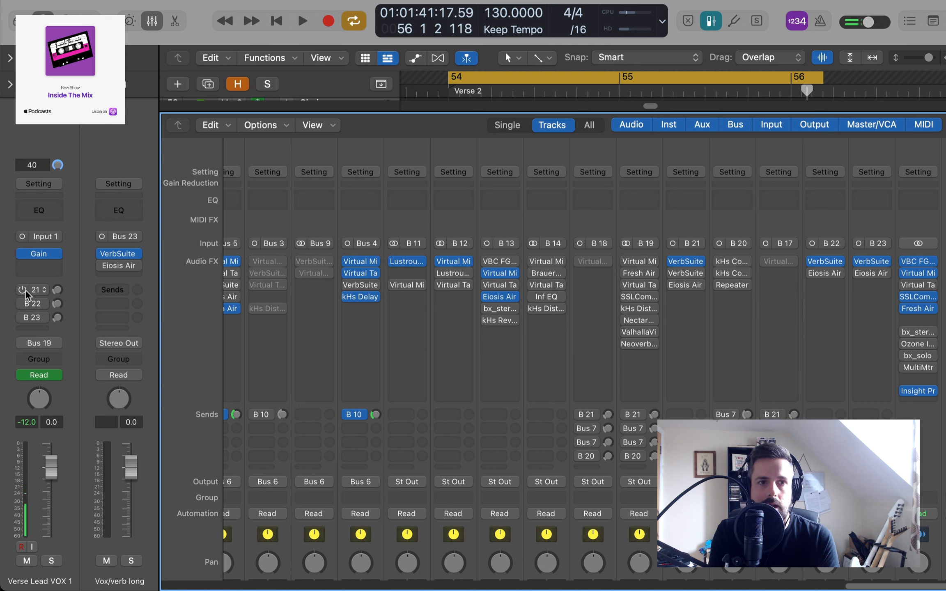
- Re-enable the Bus 21, 22 and 23 sends on Verse Lead VOX 1 and fine-tune their levels while the full mix plays
key("space")
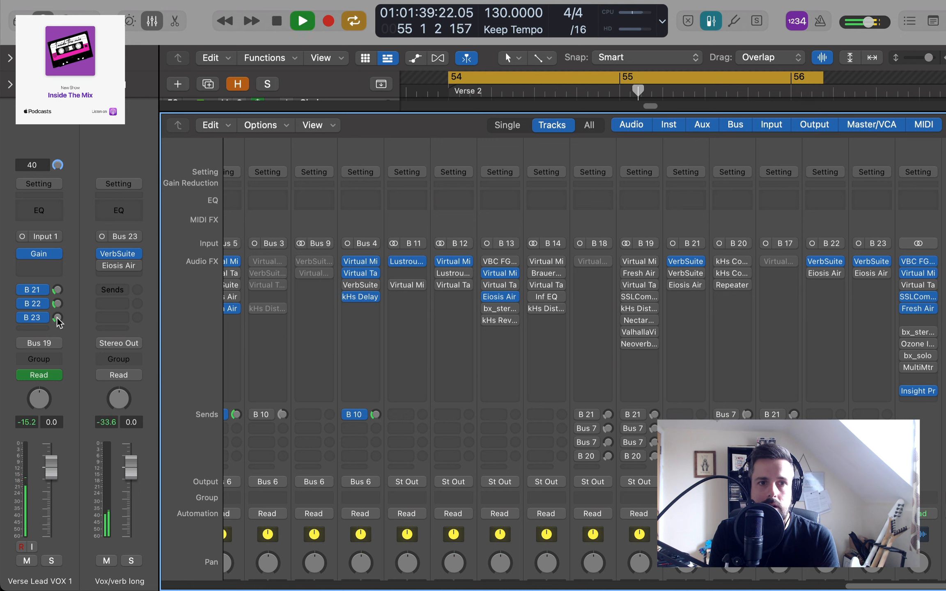
left_click_drag(58, 319, 58, 316)
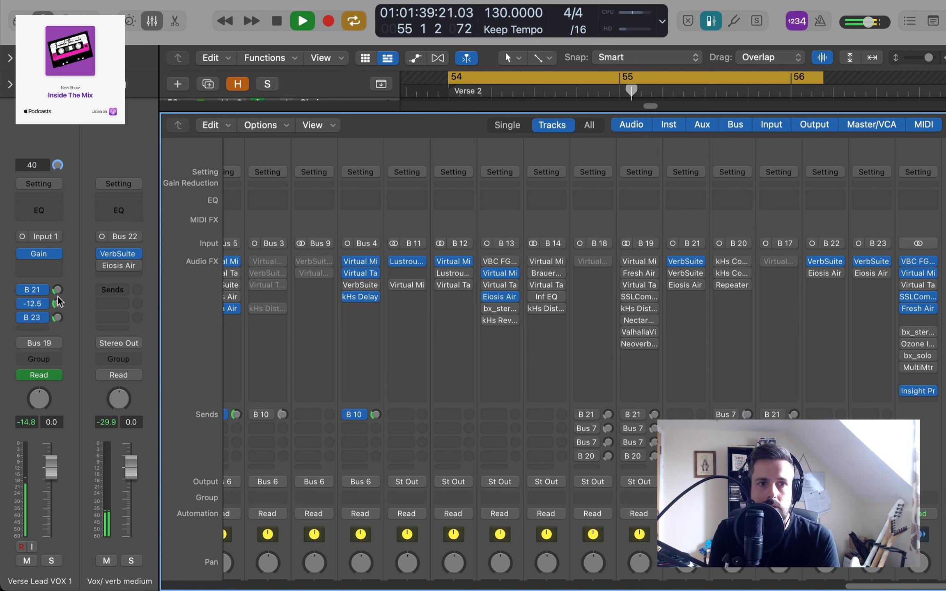
left_click(58, 318)
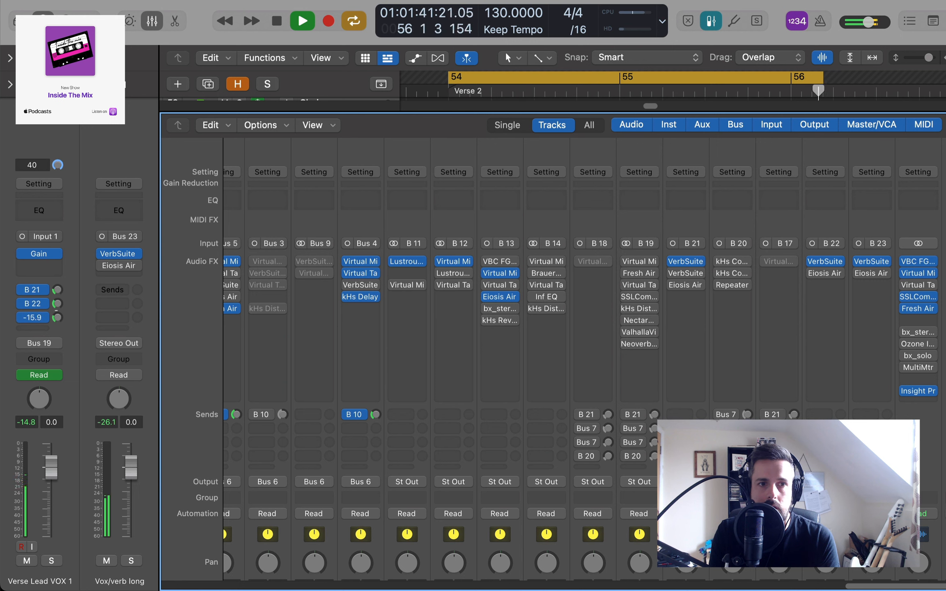
left_click_drag(58, 317, 56, 282)
left_click(57, 289)
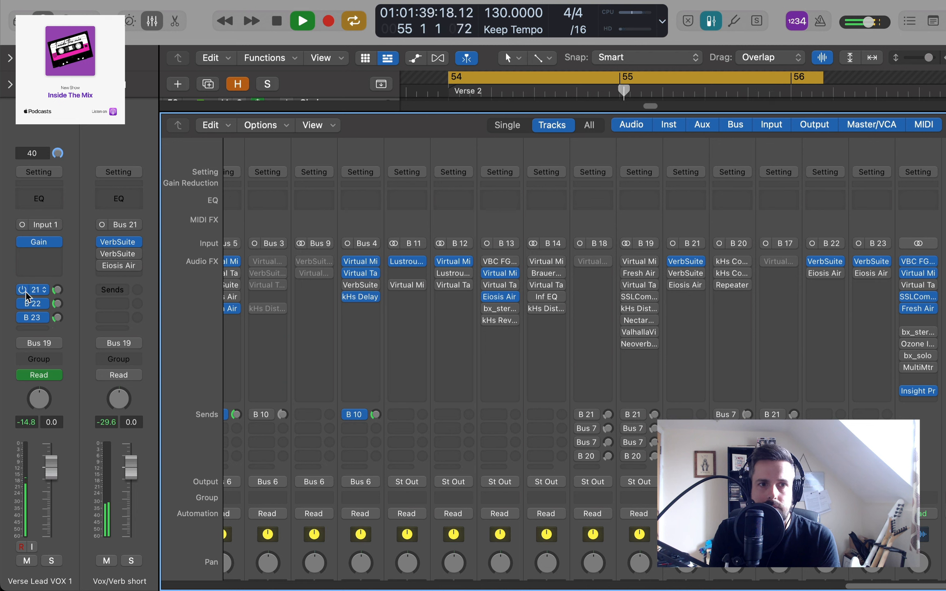
- Compare the vocal in the mix with all three reverb sends bypassed and enabled, leaving them on, and stop playback
left_click_drag(22, 289, 23, 317)
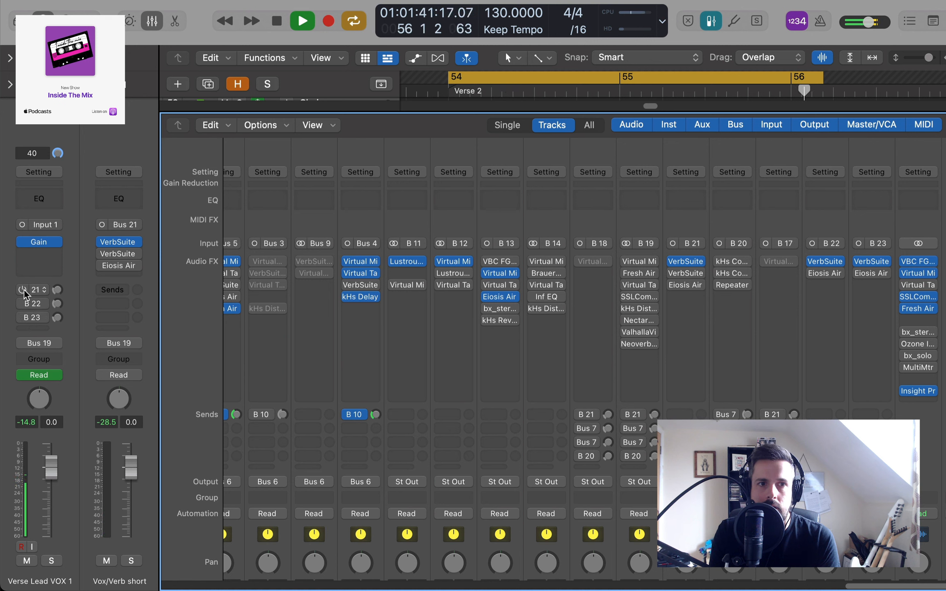
left_click_drag(24, 290, 25, 319)
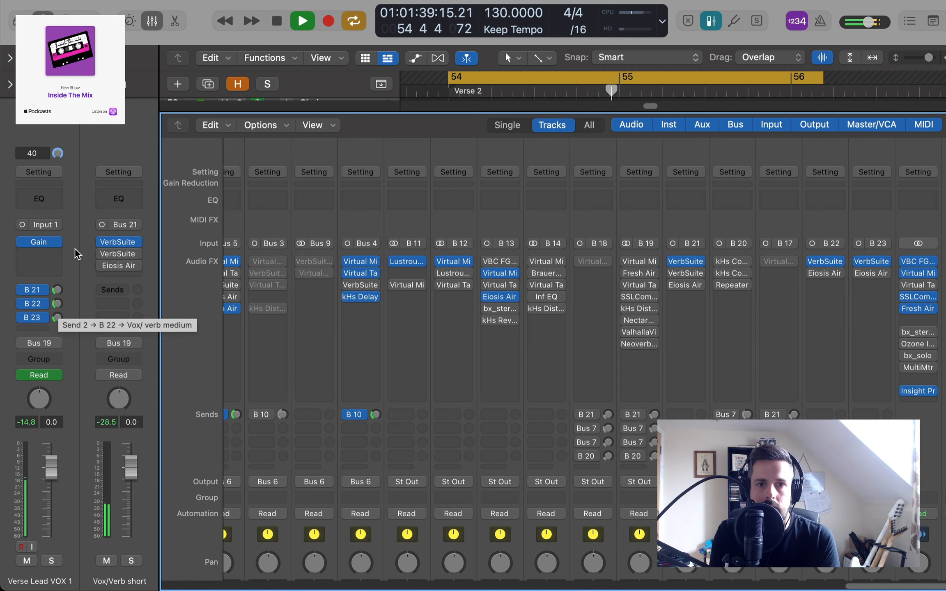
key("space")
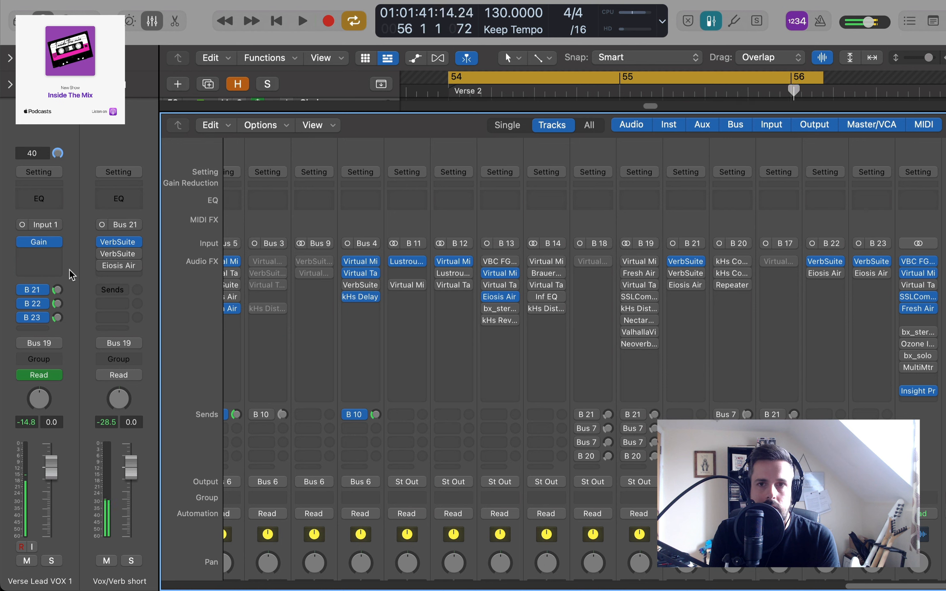